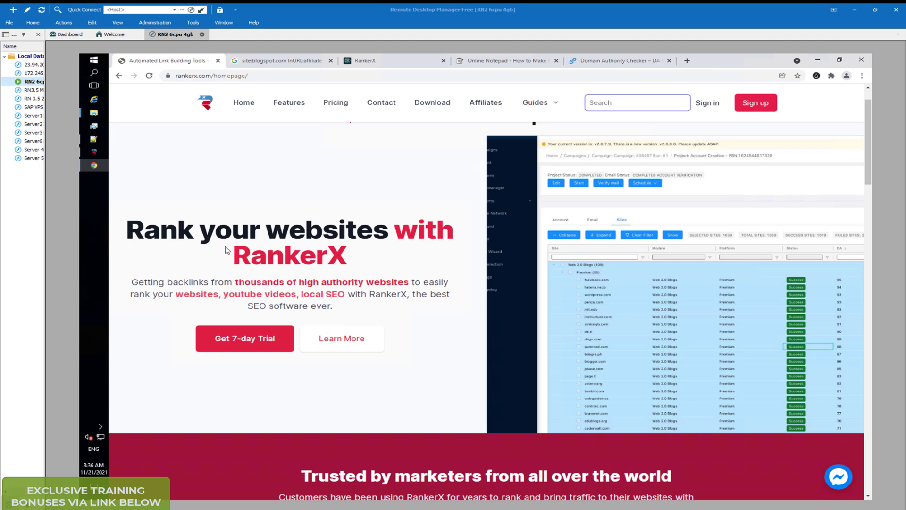
# - Scroll the RankerX homepage past 'Why choose RankerX' and the feature cards to Our Partners
pyautogui.click(867, 167)
pyautogui.moveTo(866, 167); pyautogui.dragTo(867, 168)
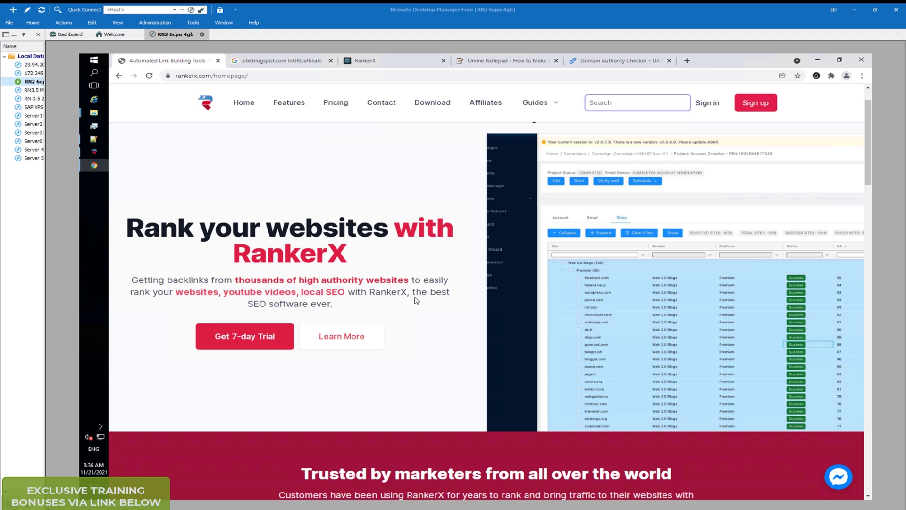
pyautogui.scroll(-1, 869, 129)
pyautogui.moveTo(871, 153); pyautogui.dragTo(867, 215)
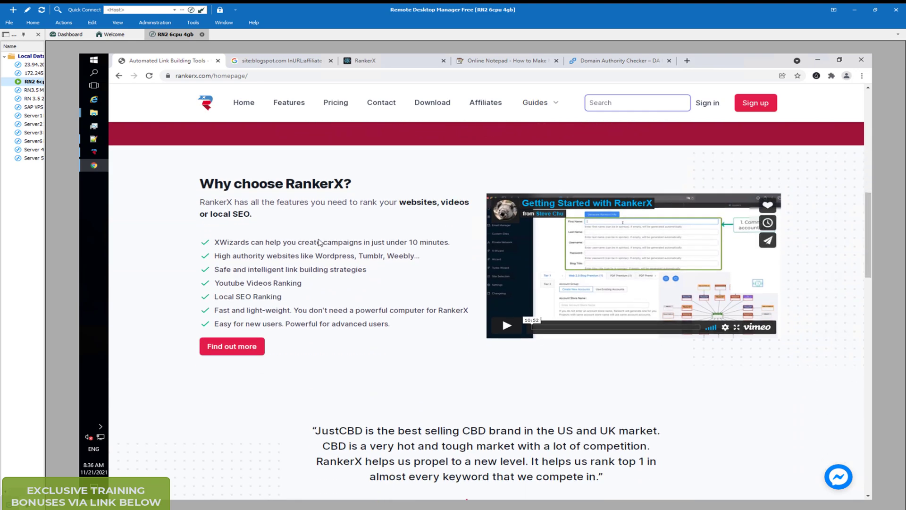
pyautogui.moveTo(633, 265)
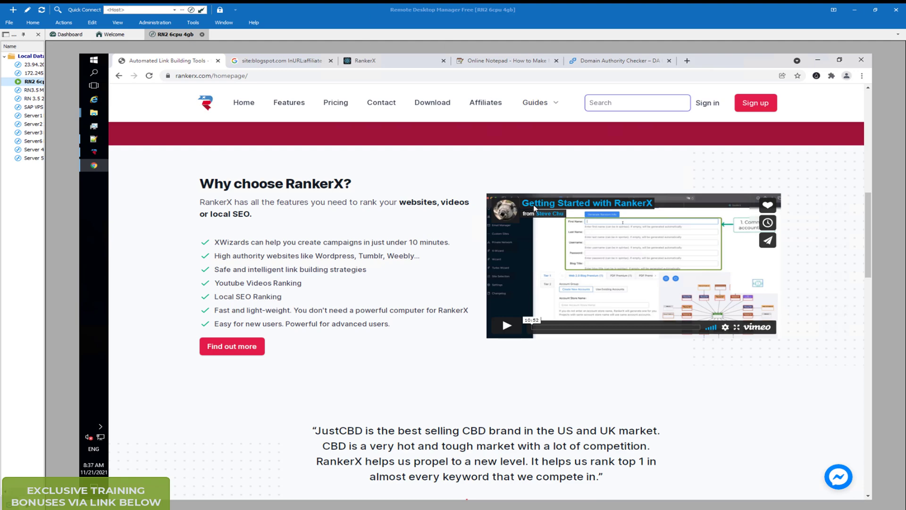
pyautogui.click(868, 208)
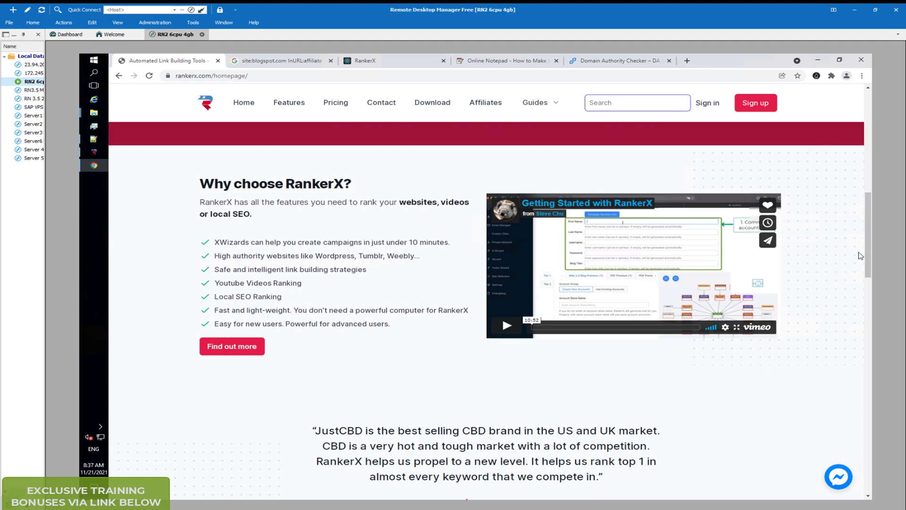
pyautogui.moveTo(868, 257); pyautogui.dragTo(868, 346)
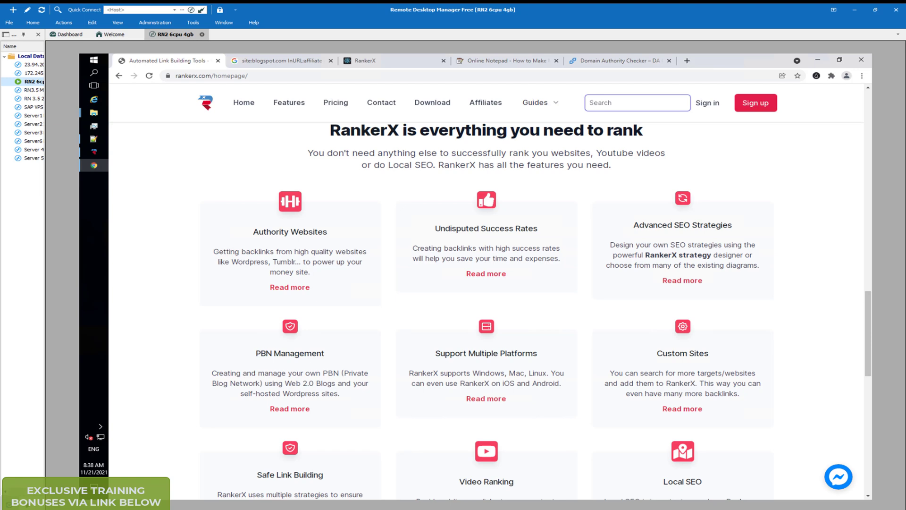
# - Scroll back up to the Black Friday $200-off coupon banner and hero section
pyautogui.scroll(-5, 864, 354)
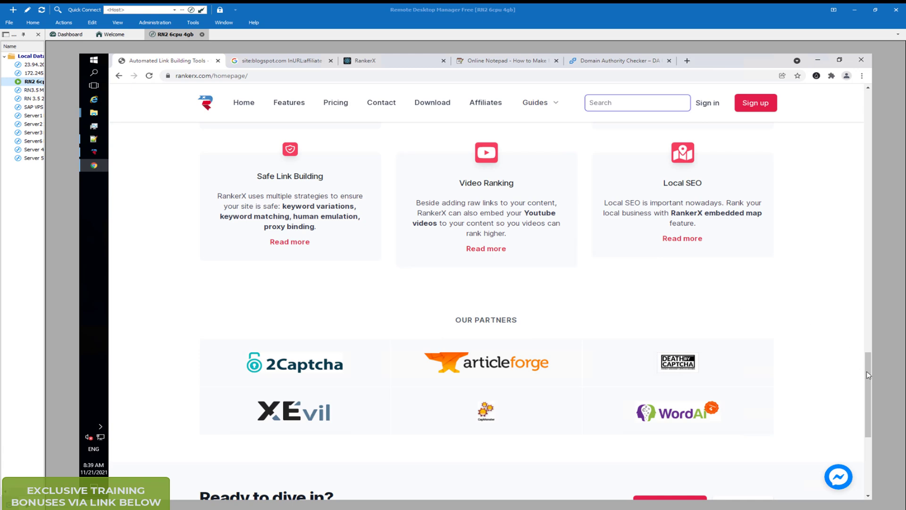
pyautogui.scroll(1, 866, 370)
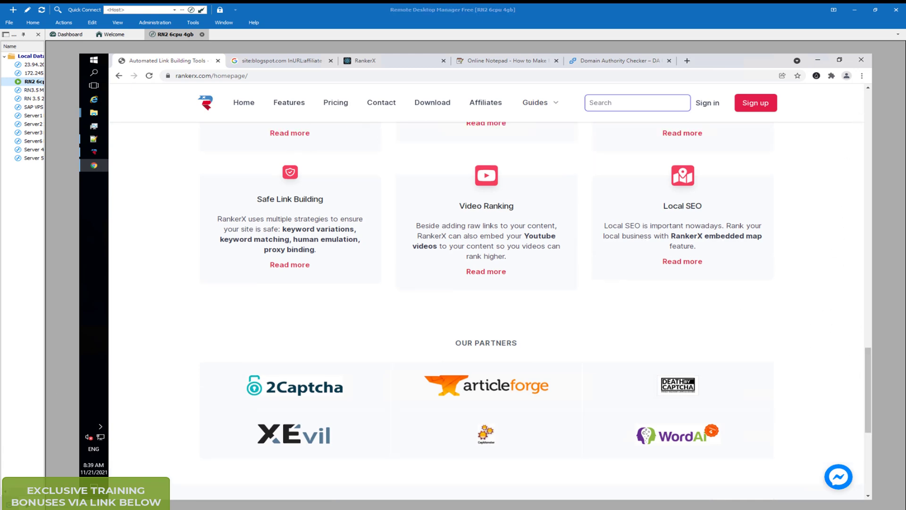
pyautogui.scroll(1, 871, 349)
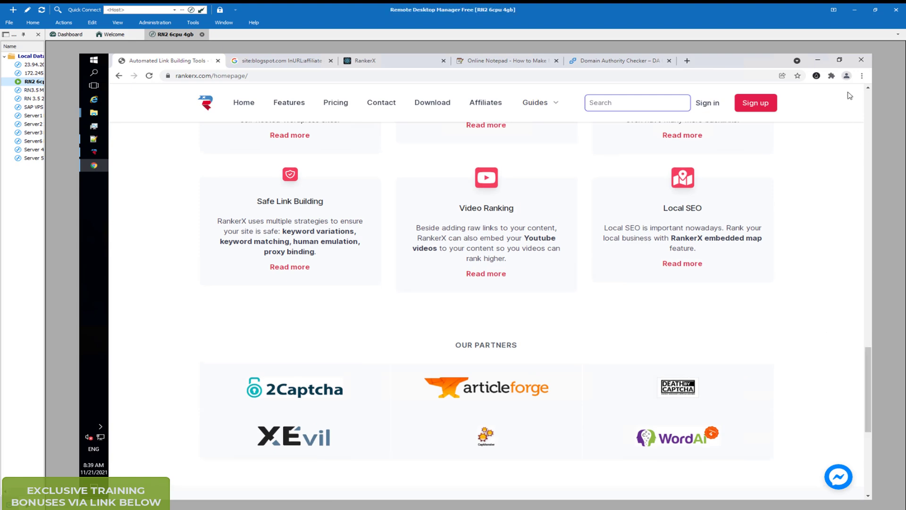
pyautogui.scroll(10, 869, 95)
pyautogui.scroll(12, 868, 92)
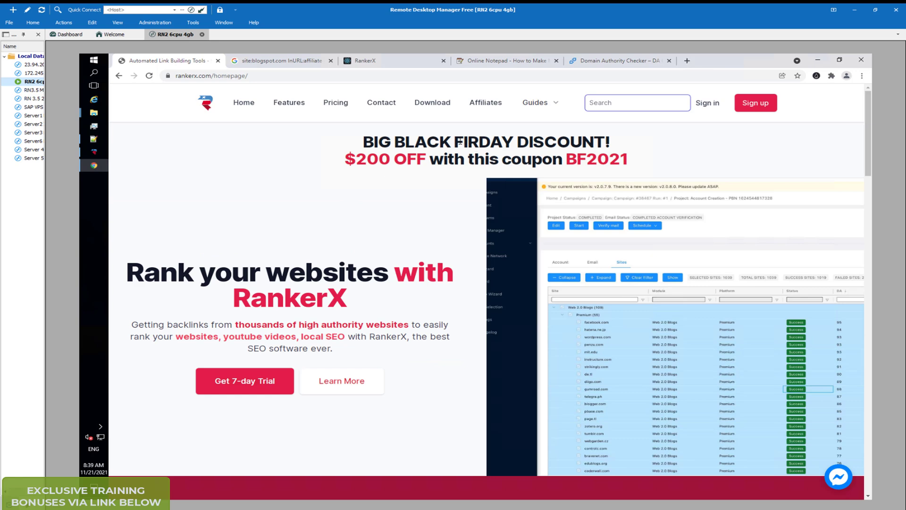
# - Open the Pricing page and scroll down to the monthly, lifetime and annual plan cards
pyautogui.click(347, 100)
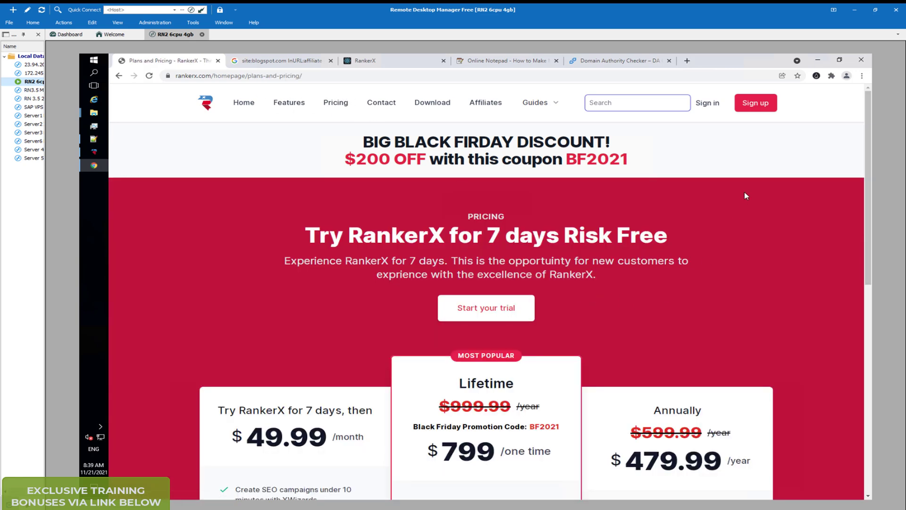
pyautogui.moveTo(867, 170)
pyautogui.mouseDown()
pyautogui.moveTo(878, 308)
pyautogui.moveTo(886, 271)
pyautogui.mouseUp()
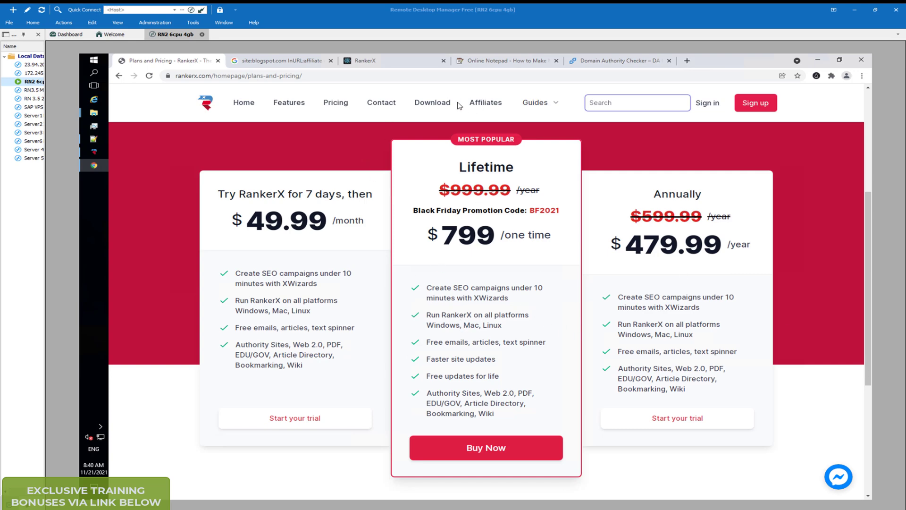
# - Visit the Download page, scroll to its footer, and follow the Changelog 2021 link
pyautogui.click(427, 103)
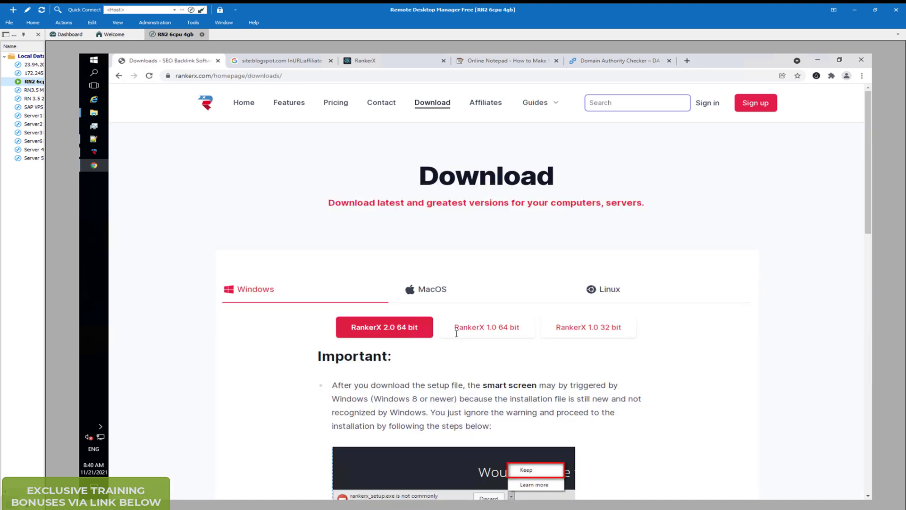
pyautogui.scroll(-3, 438, 334)
pyautogui.scroll(-3, 542, 343)
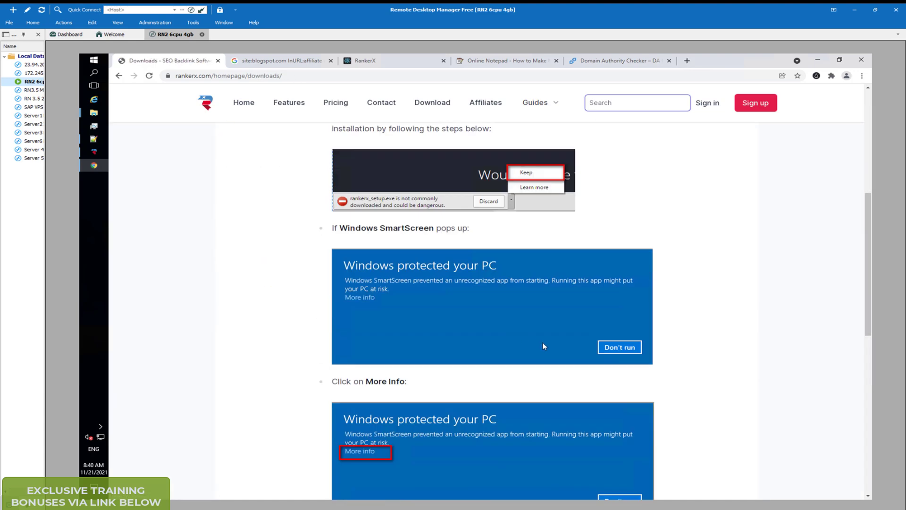
pyautogui.scroll(-3, 541, 342)
pyautogui.scroll(-3, 542, 342)
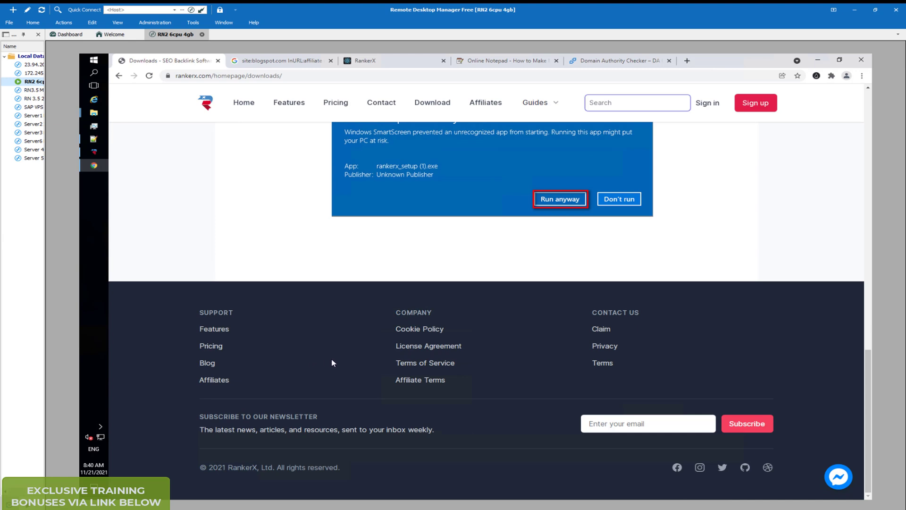
pyautogui.click(214, 328)
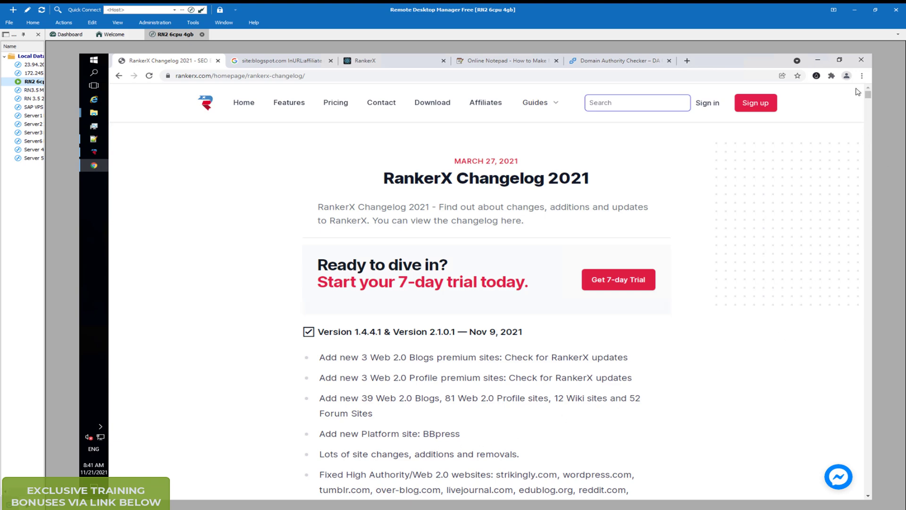
# - Scroll the changelog down through older entries to the Oct 4, 2021 version 1.4.3.6 update
pyautogui.scroll(-2, 750, 209)
pyautogui.scroll(-1, 750, 209)
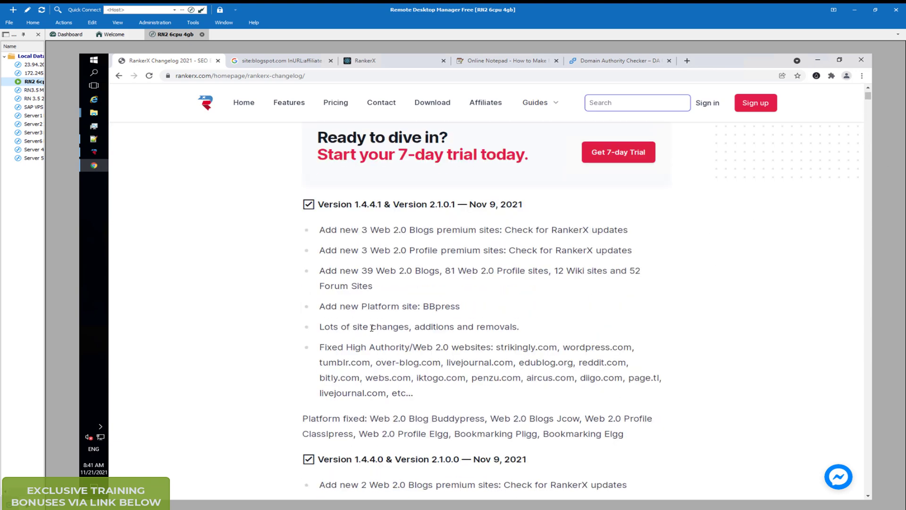
pyautogui.scroll(-1, 372, 327)
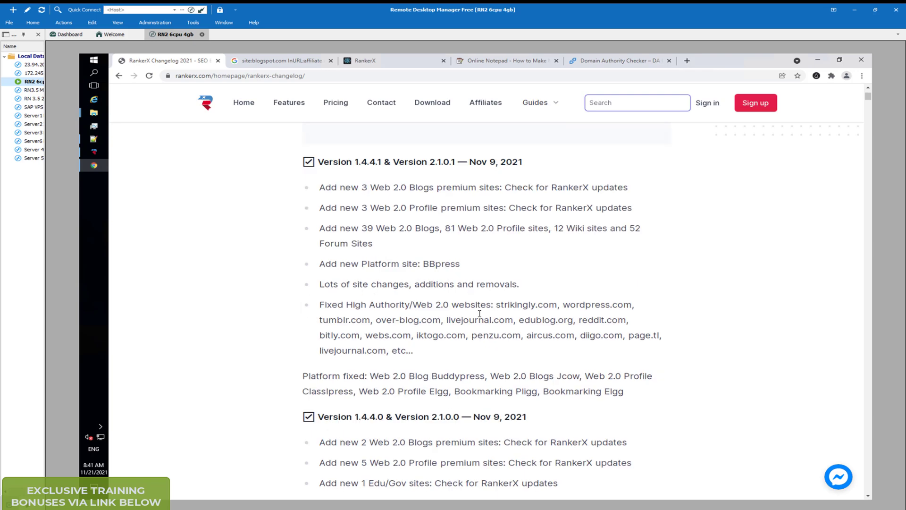
pyautogui.scroll(-1, 355, 309)
pyautogui.scroll(-2, 356, 307)
pyautogui.scroll(-1, 359, 300)
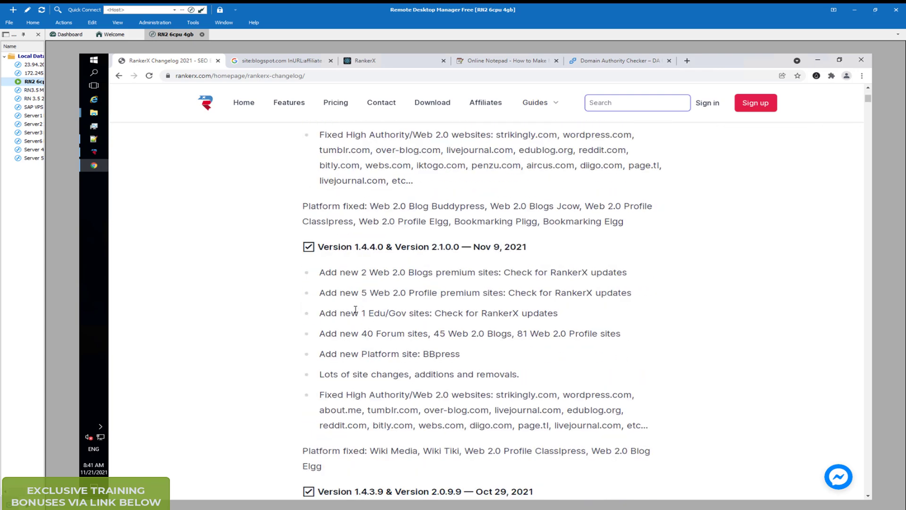
pyautogui.scroll(-3, 509, 271)
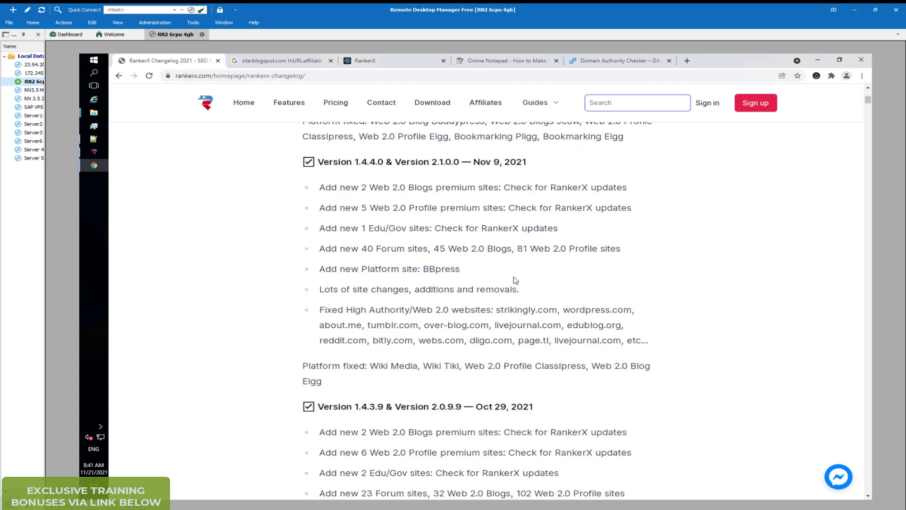
pyautogui.scroll(5, 507, 283)
pyautogui.scroll(5, 507, 287)
pyautogui.scroll(1, 507, 287)
pyautogui.scroll(-9, 504, 289)
pyautogui.scroll(-1, 502, 291)
pyautogui.scroll(-1, 501, 293)
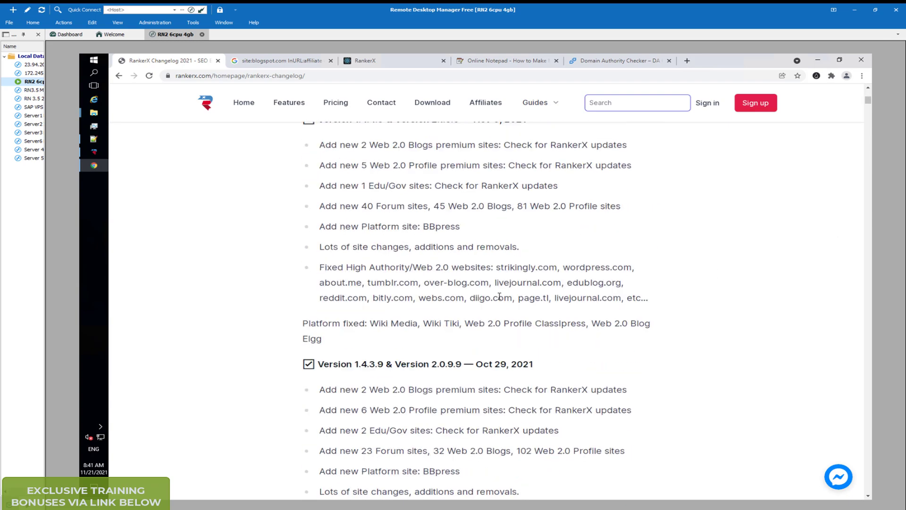
pyautogui.scroll(-2, 501, 293)
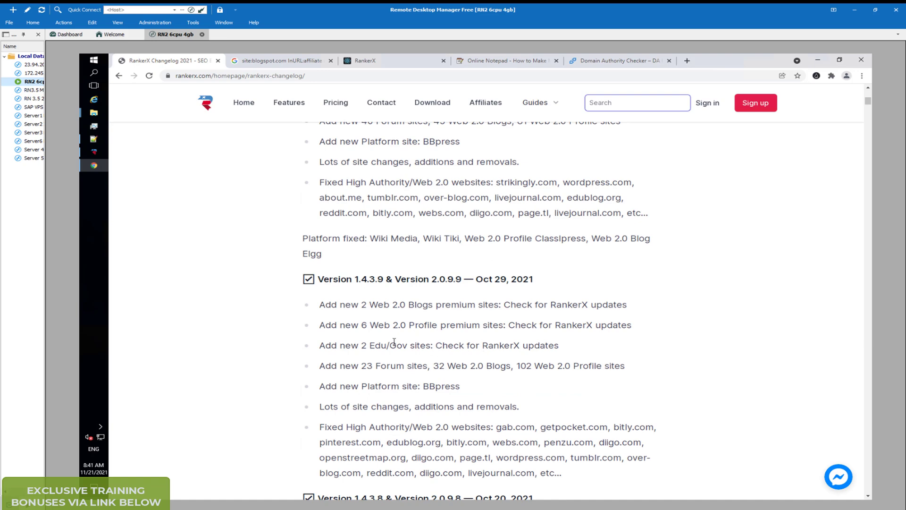
pyautogui.scroll(-1, 394, 341)
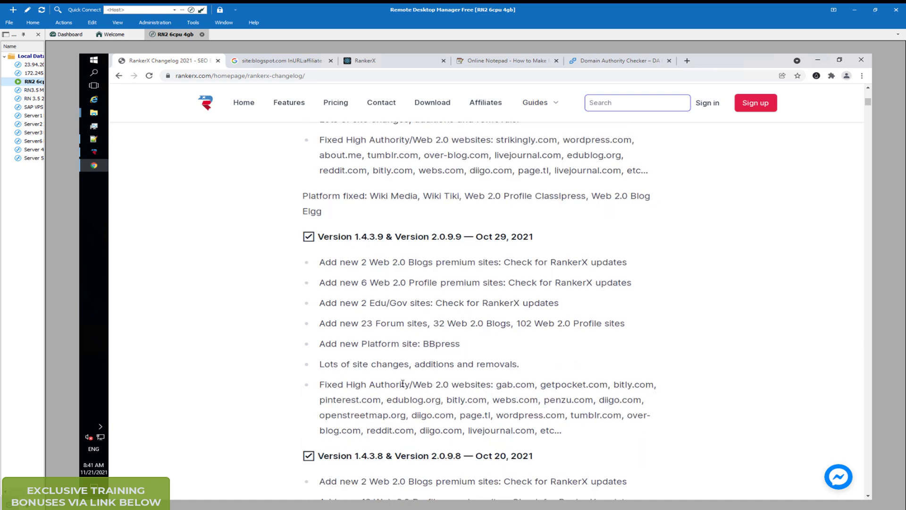
pyautogui.scroll(-4, 375, 382)
pyautogui.scroll(-3, 323, 375)
pyautogui.scroll(-2, 324, 374)
pyautogui.scroll(-5, 323, 374)
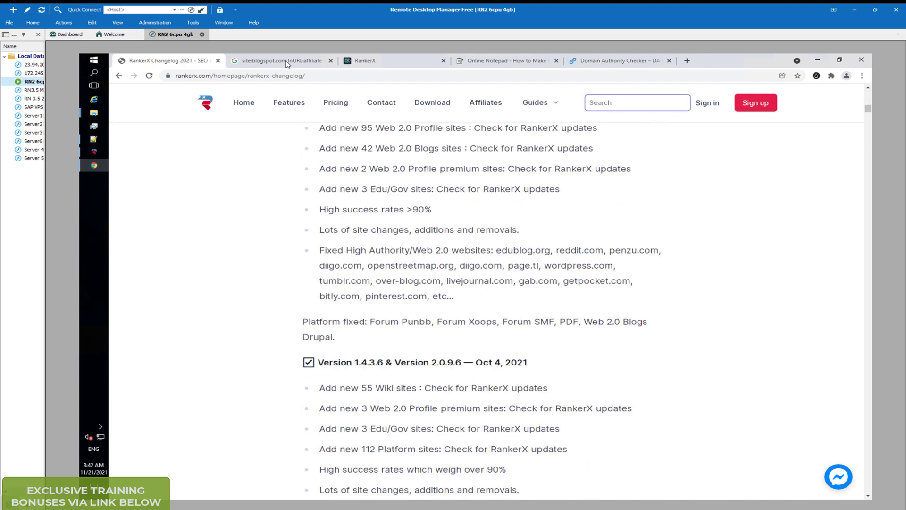
# - Flip between the link list and changelog tabs, then close the link list tab
pyautogui.click(387, 64)
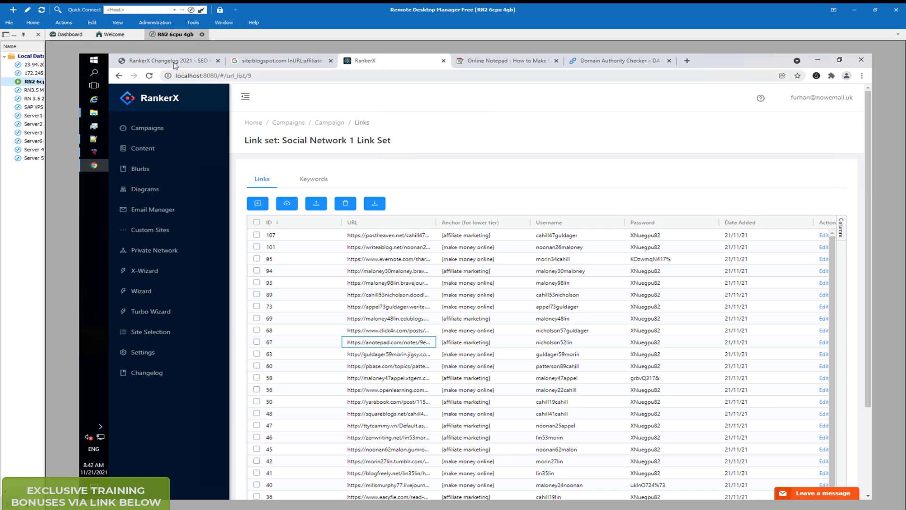
pyautogui.click(176, 64)
pyautogui.click(409, 63)
pyautogui.click(170, 61)
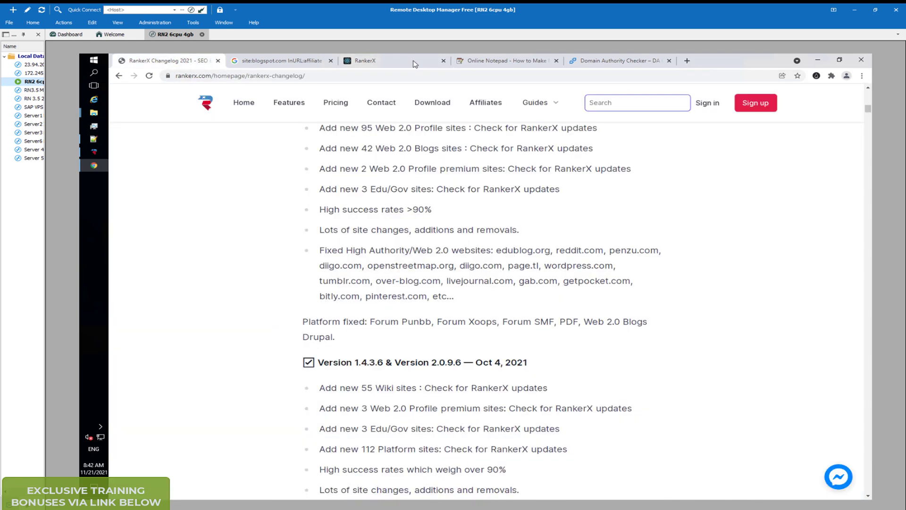
pyautogui.click(445, 61)
# - Launch the RankerX web app from the server dialog's Server Info and position Chrome
pyautogui.moveTo(760, 68)
pyautogui.mouseDown()
pyautogui.moveTo(682, 160)
pyautogui.moveTo(721, 244)
pyautogui.mouseUp()
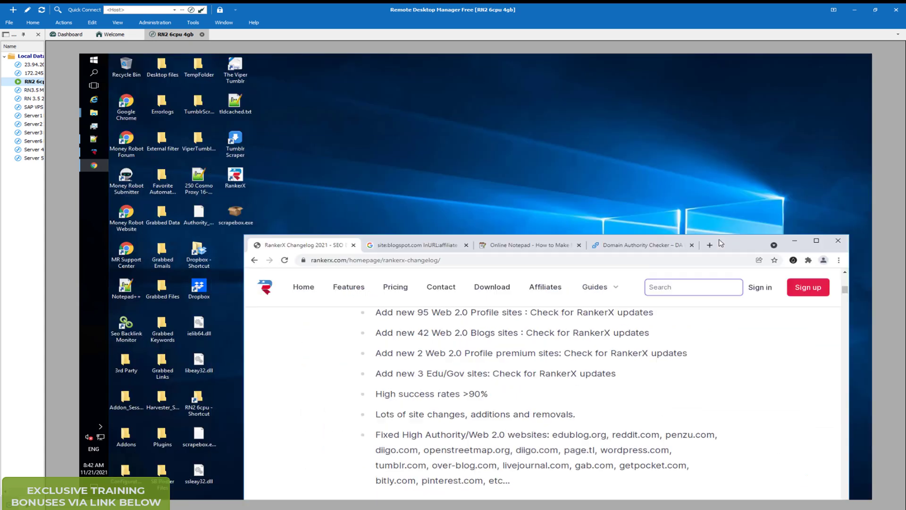
pyautogui.click(794, 241)
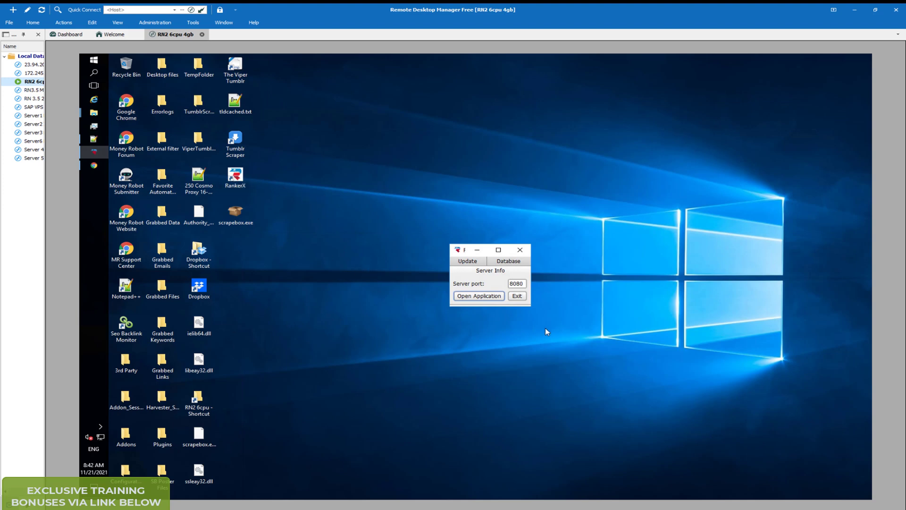
pyautogui.click(474, 263)
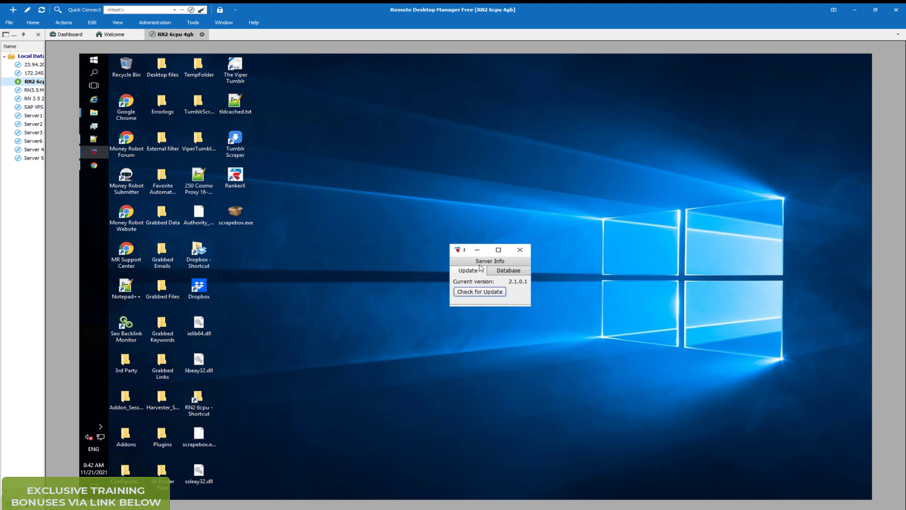
pyautogui.click(478, 261)
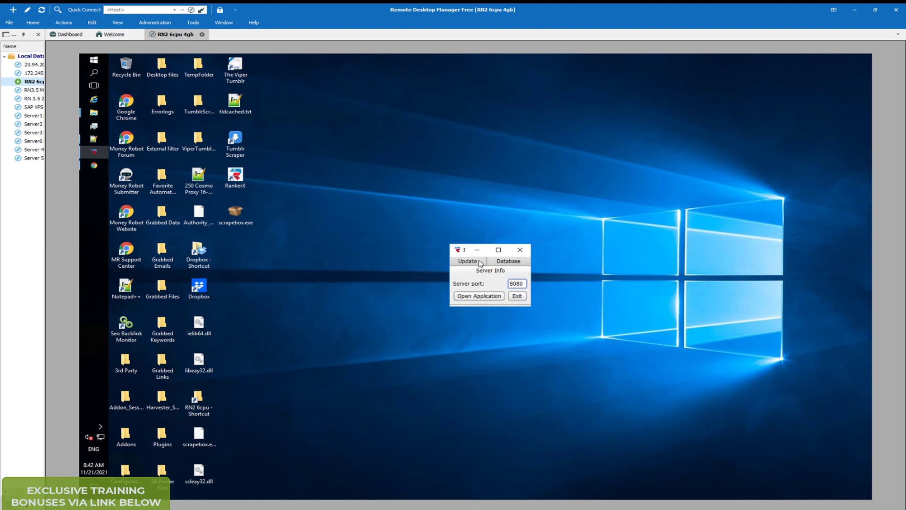
pyautogui.click(471, 297)
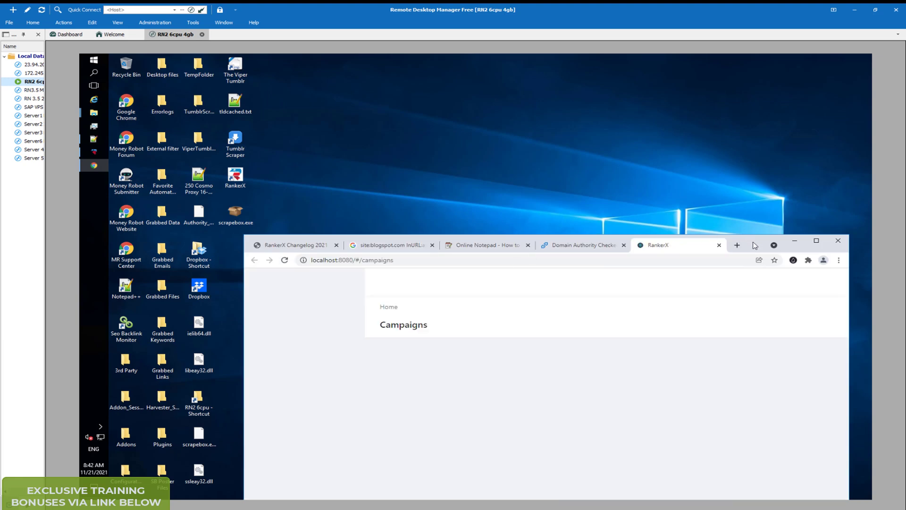
pyautogui.moveTo(753, 240); pyautogui.dragTo(669, 92)
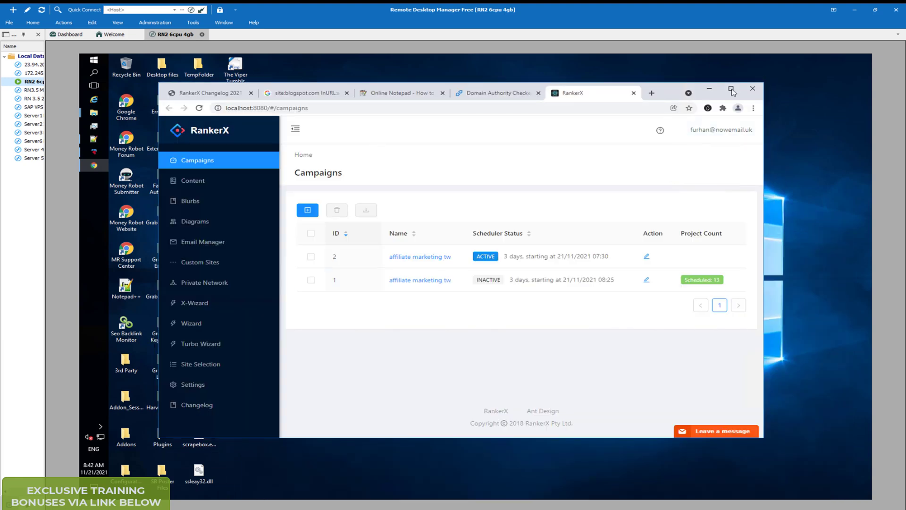
# - Maximize Chrome and open the active 'affiliate marketing tw' campaign with ID 2
pyautogui.click(731, 89)
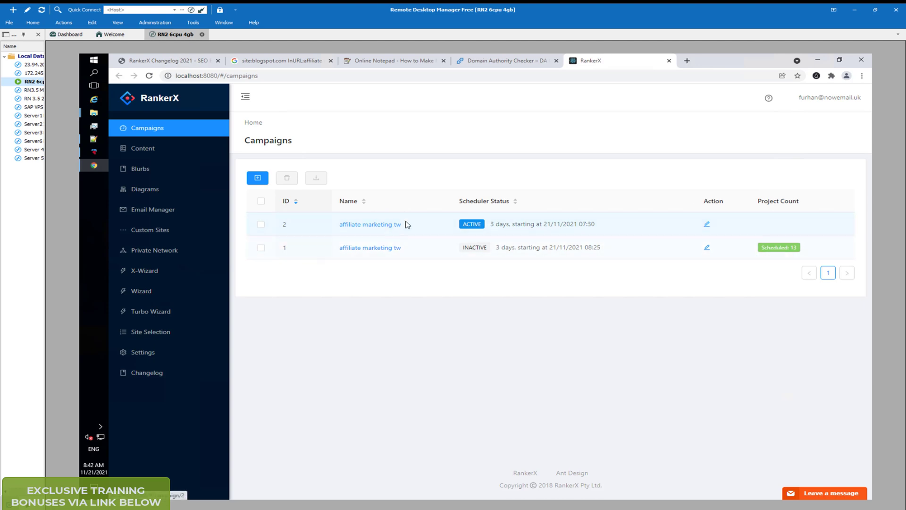
pyautogui.click(374, 226)
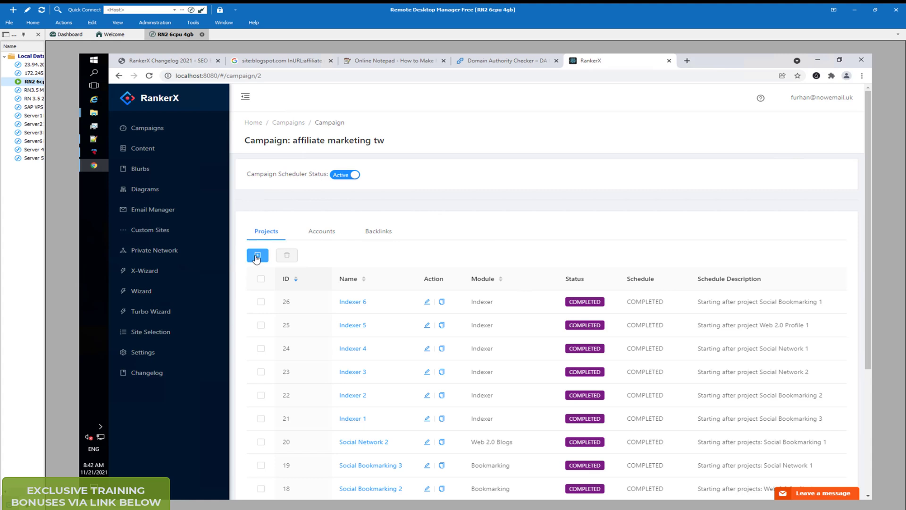
# - From the Campaigns list, open the inactive 'affiliate marketing tw' campaign with ID 1
pyautogui.click(164, 128)
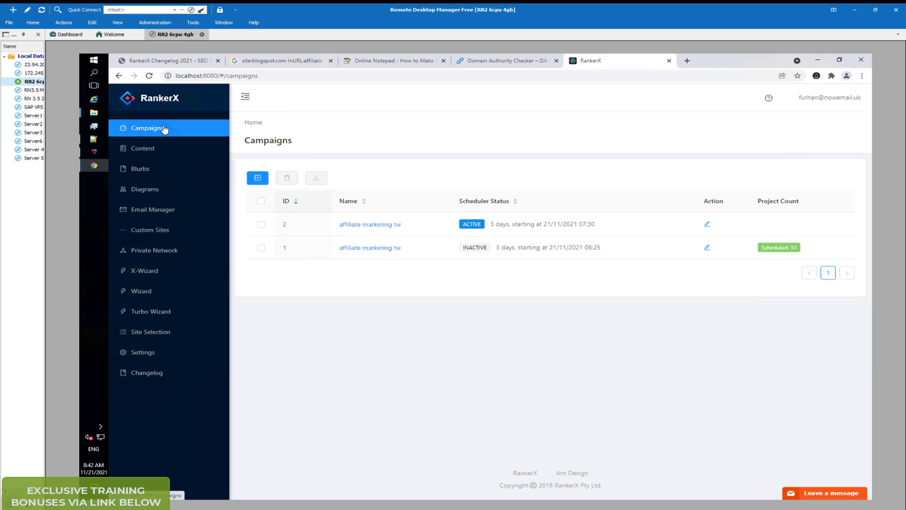
pyautogui.click(370, 248)
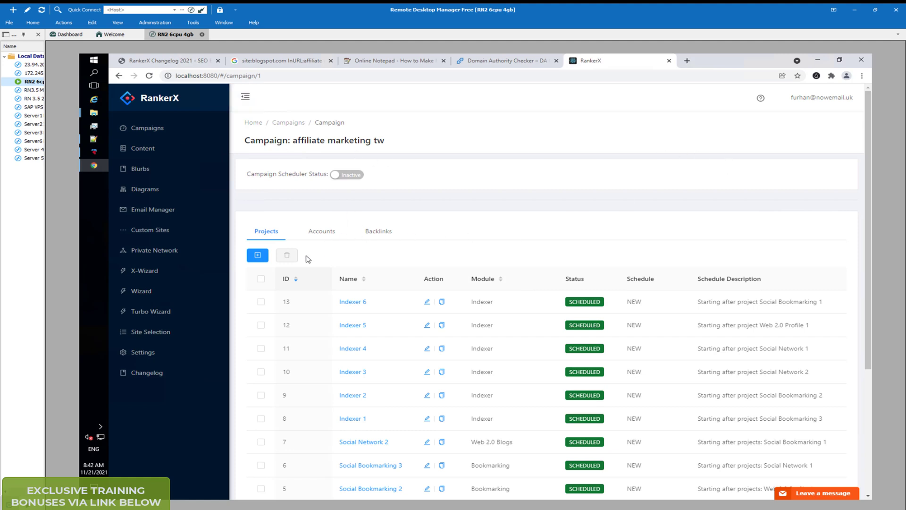
# - Open and cancel the new-project form, then open and cancel a new XWizard form
pyautogui.click(257, 256)
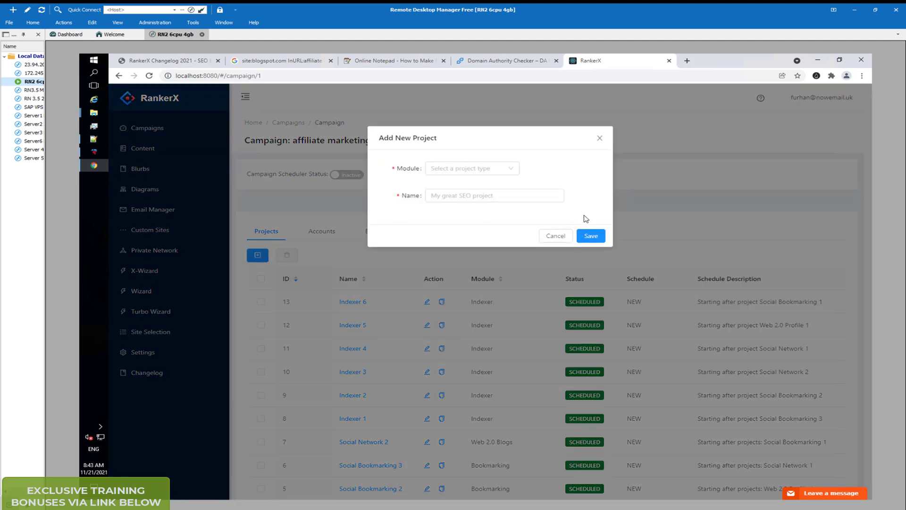
pyautogui.click(554, 236)
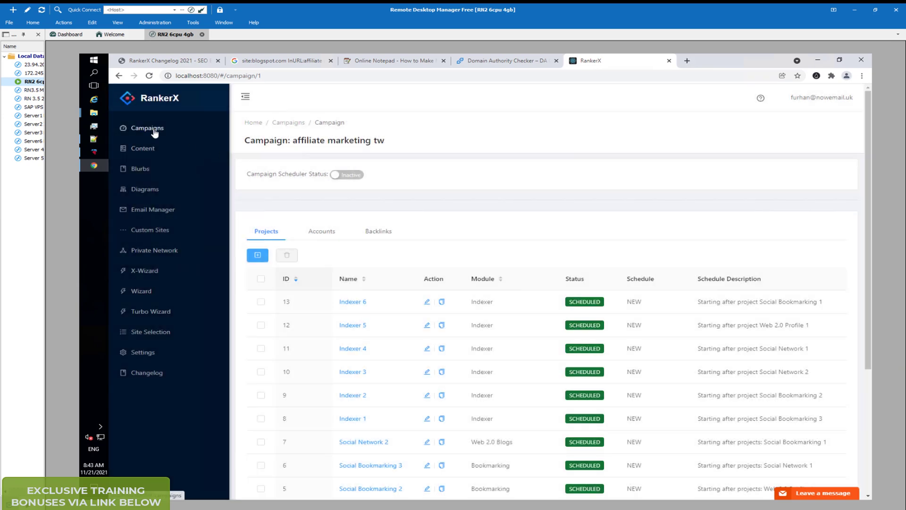
pyautogui.click(154, 133)
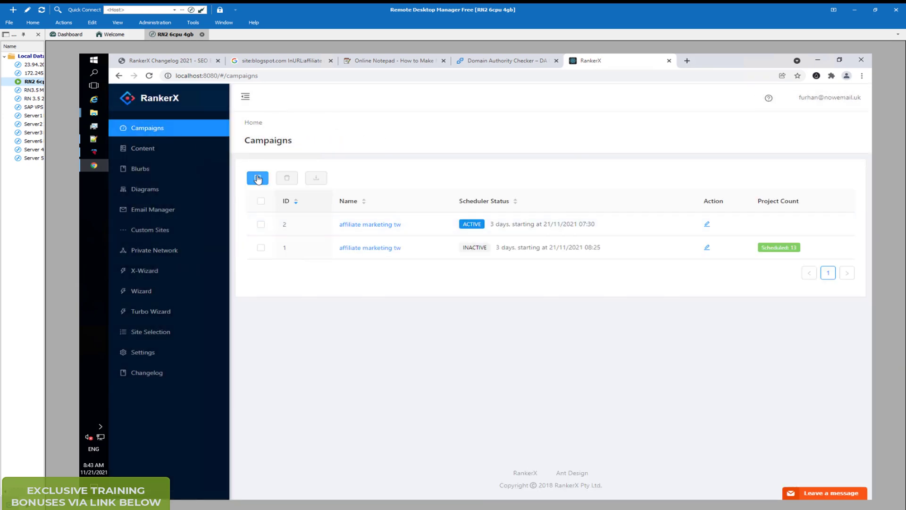
pyautogui.click(151, 272)
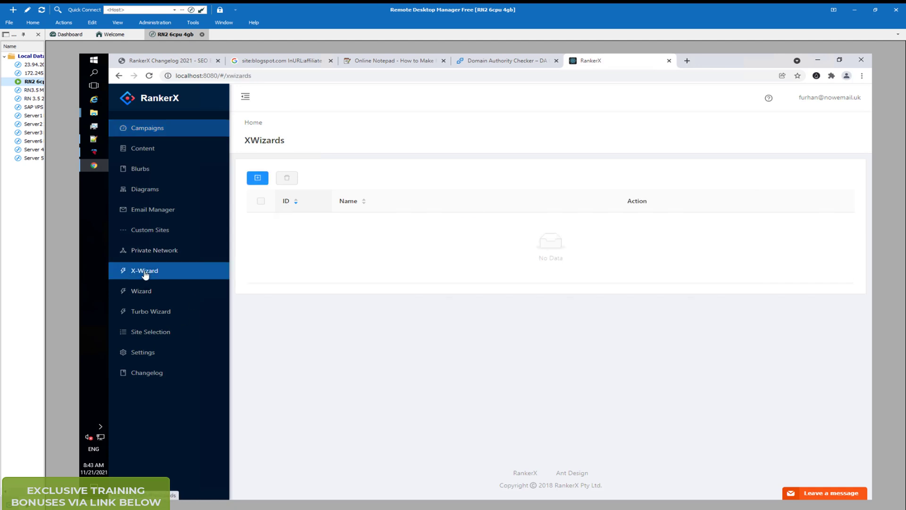
pyautogui.click(258, 178)
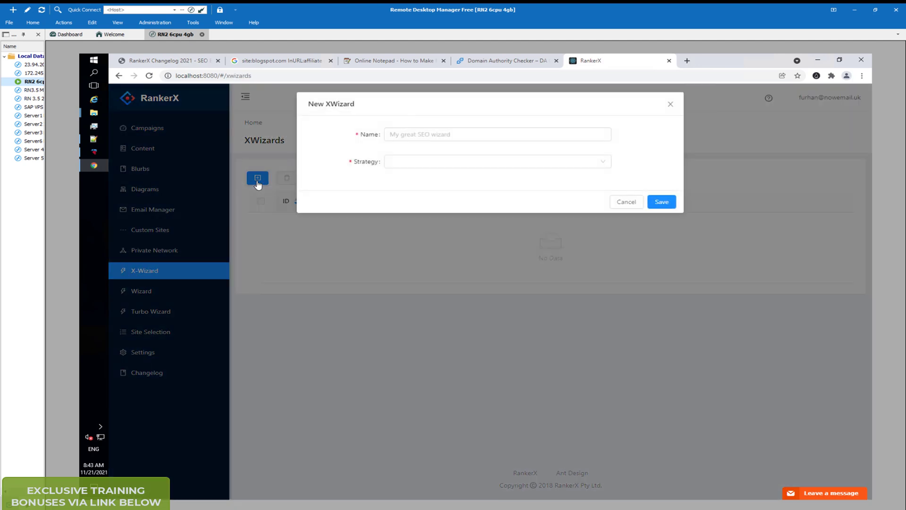
pyautogui.click(626, 204)
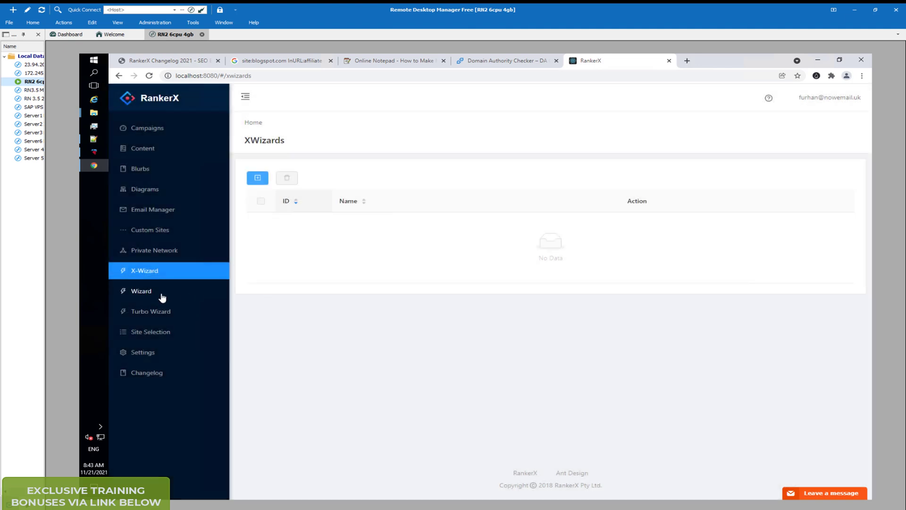
# - Add a Turbo Wizard named 'test' and save it
pyautogui.click(159, 314)
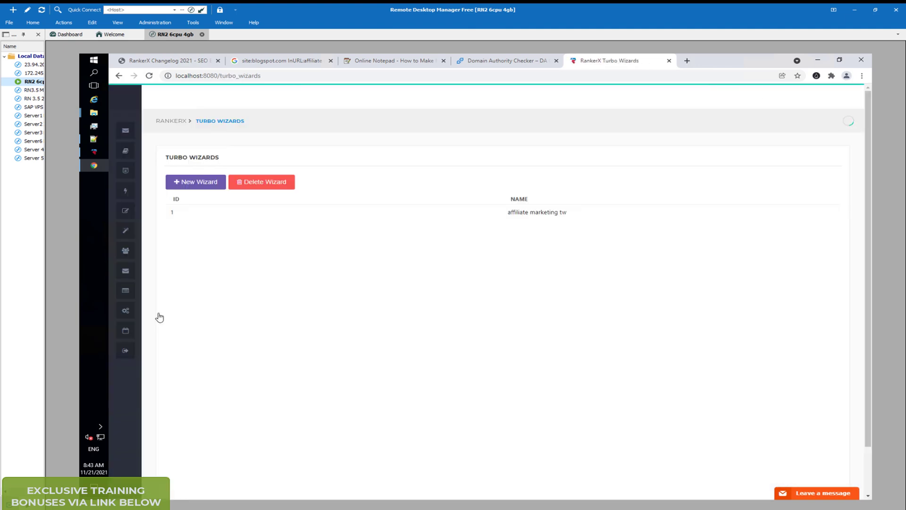
pyautogui.click(200, 181)
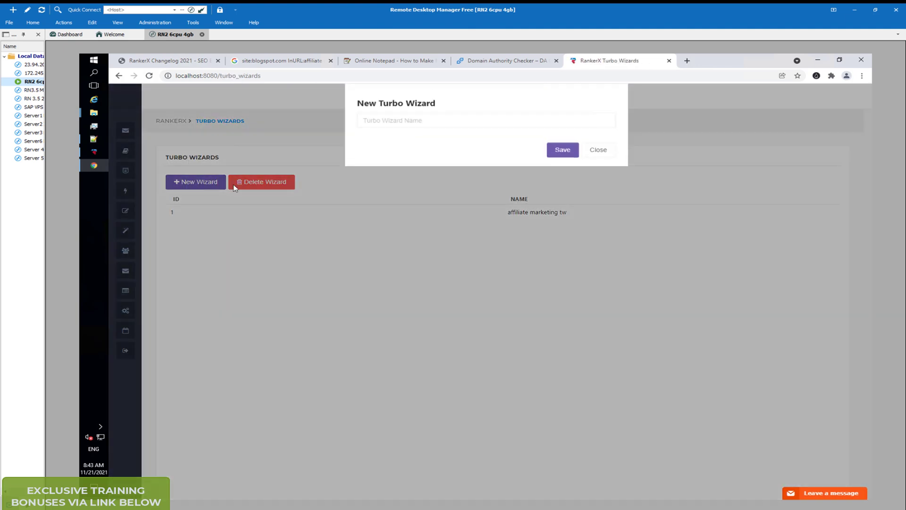
pyautogui.click(489, 121)
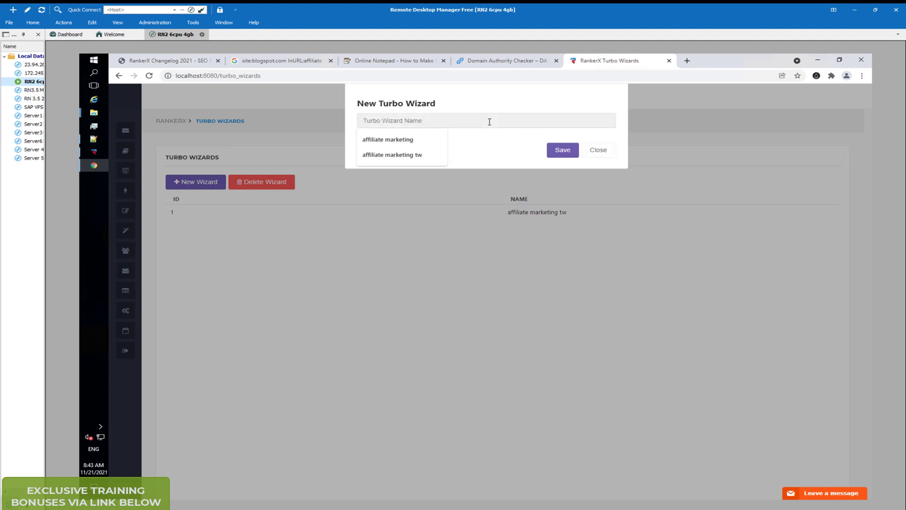
pyautogui.write('test')
pyautogui.click(568, 150)
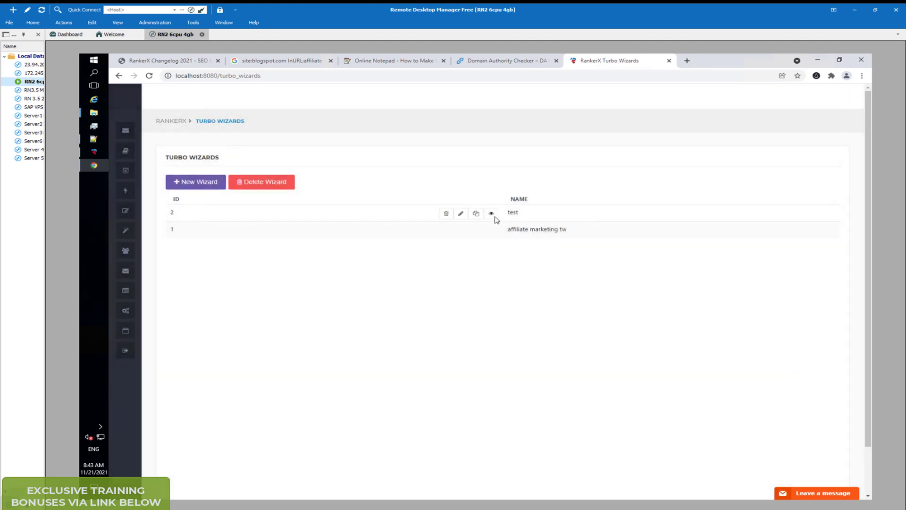
pyautogui.moveTo(503, 212)
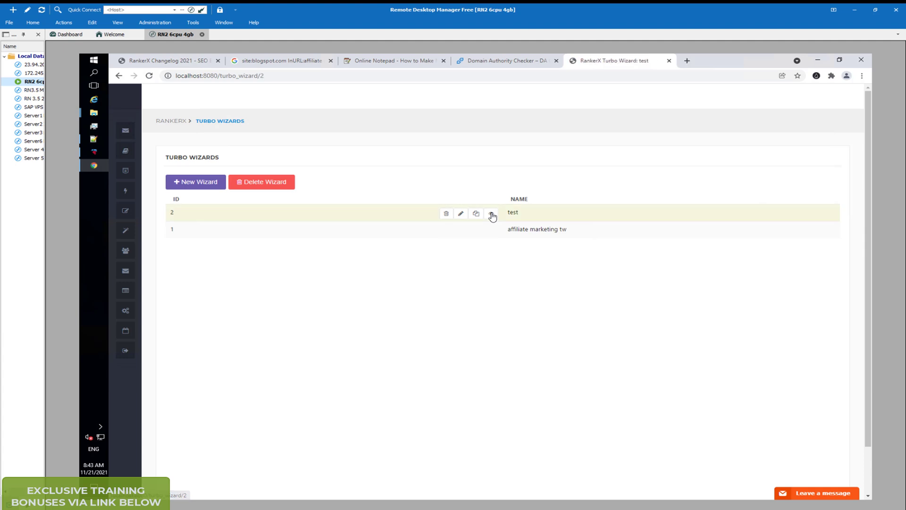
# - Open the 'test' Turbo Wizard, keeping its URL type as Use Anchor Text in Money Site
pyautogui.click(492, 214)
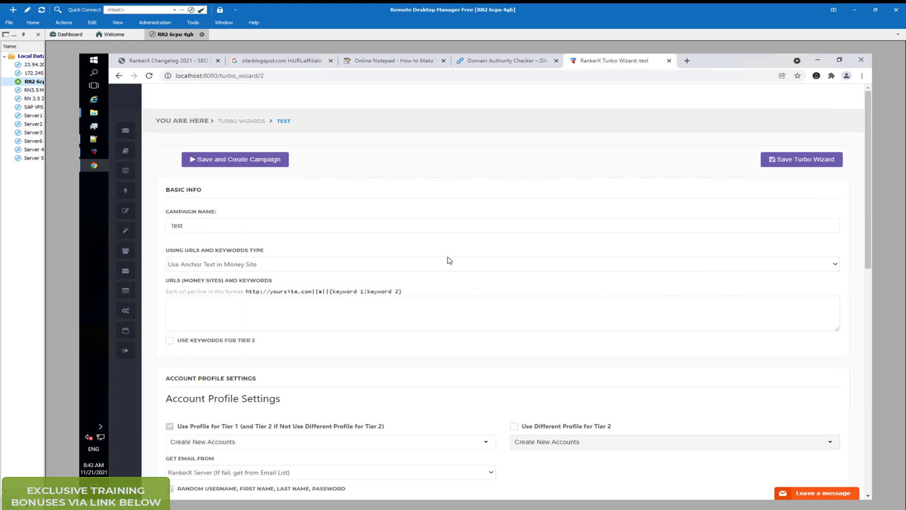
pyautogui.scroll(-1, 297, 254)
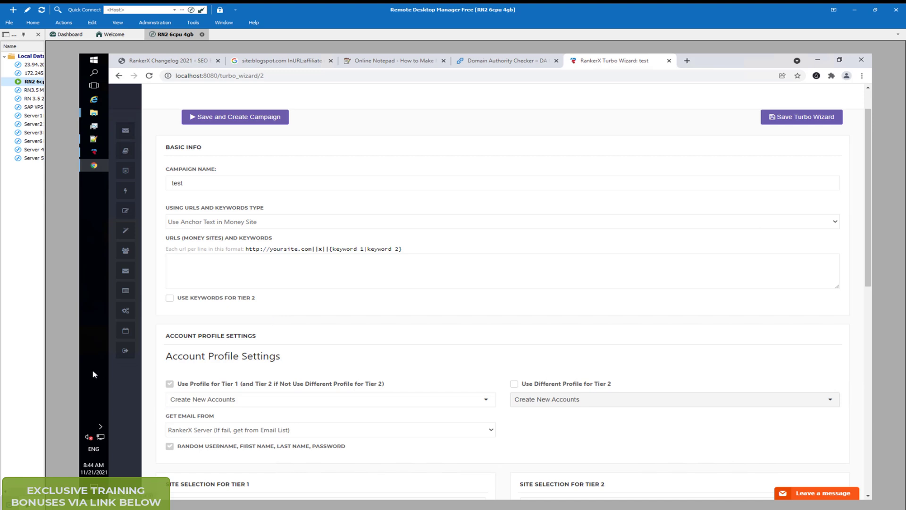
pyautogui.click(299, 274)
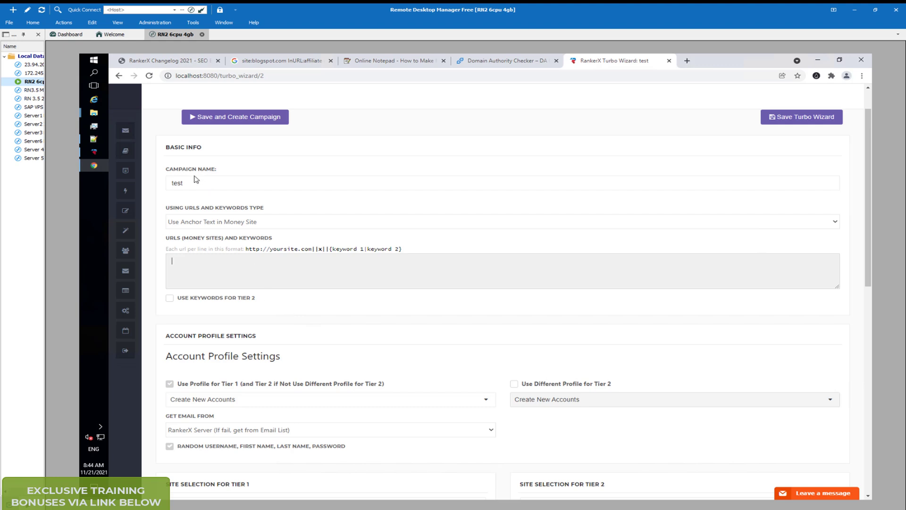
pyautogui.click(241, 222)
pyautogui.click(250, 242)
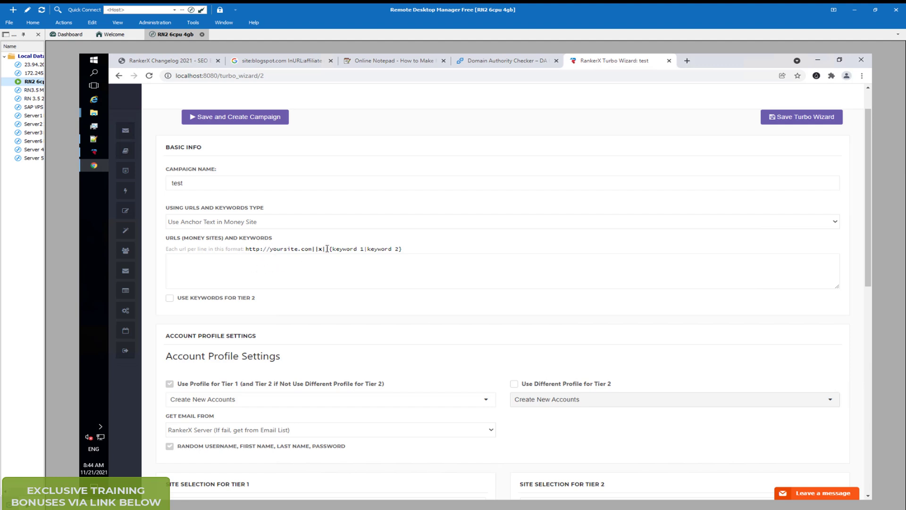
pyautogui.scroll(-1, 324, 288)
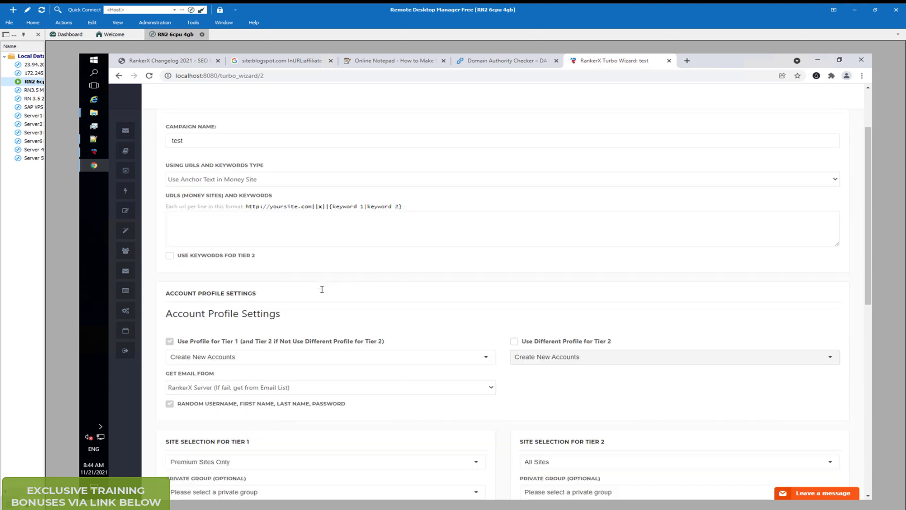
pyautogui.scroll(-1, 331, 302)
pyautogui.scroll(-1, 441, 372)
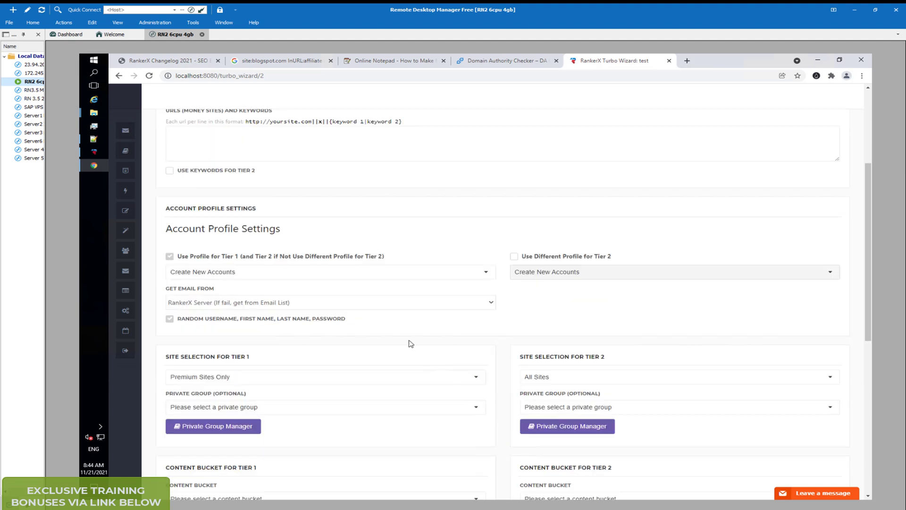
pyautogui.click(311, 273)
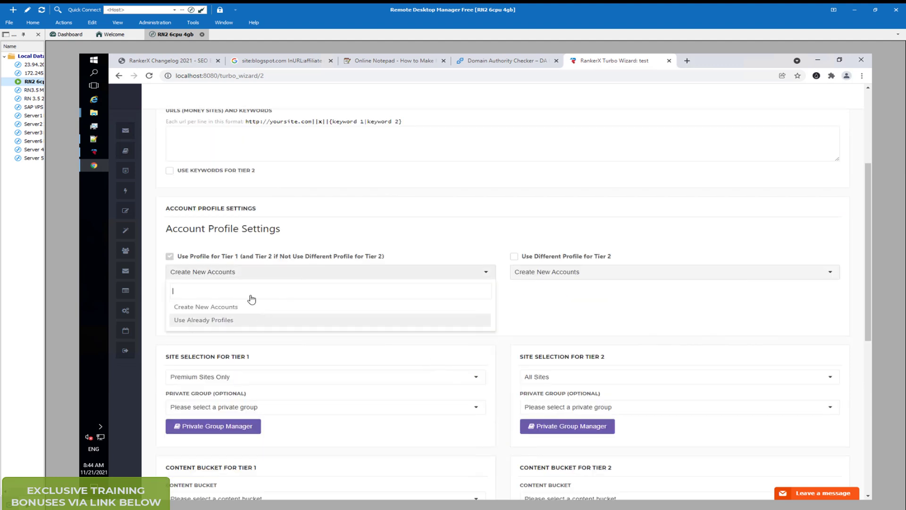
pyautogui.click(402, 239)
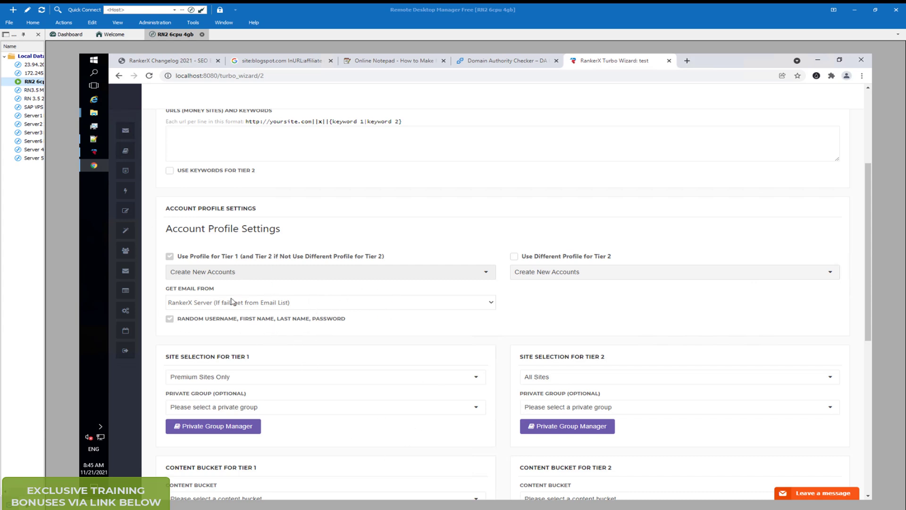
pyautogui.click(453, 324)
pyautogui.scroll(-1, 453, 324)
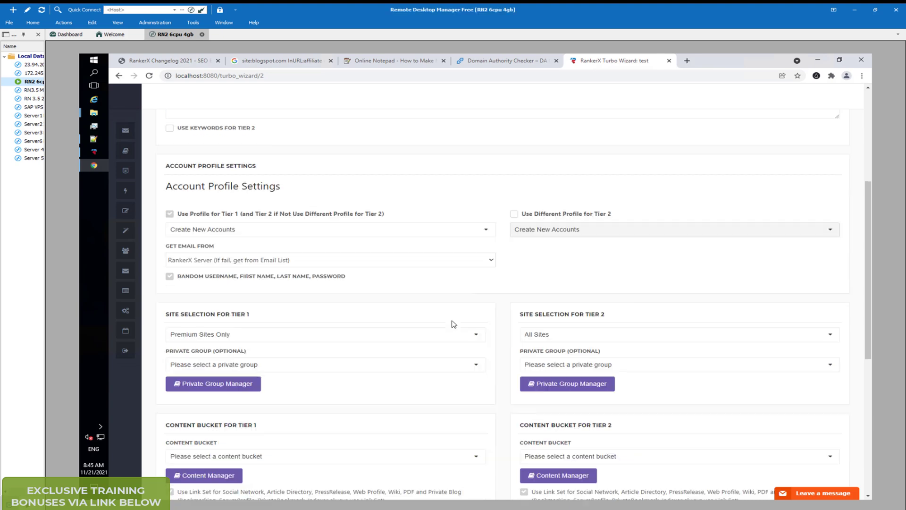
pyautogui.scroll(-1, 453, 323)
pyautogui.scroll(-1, 432, 330)
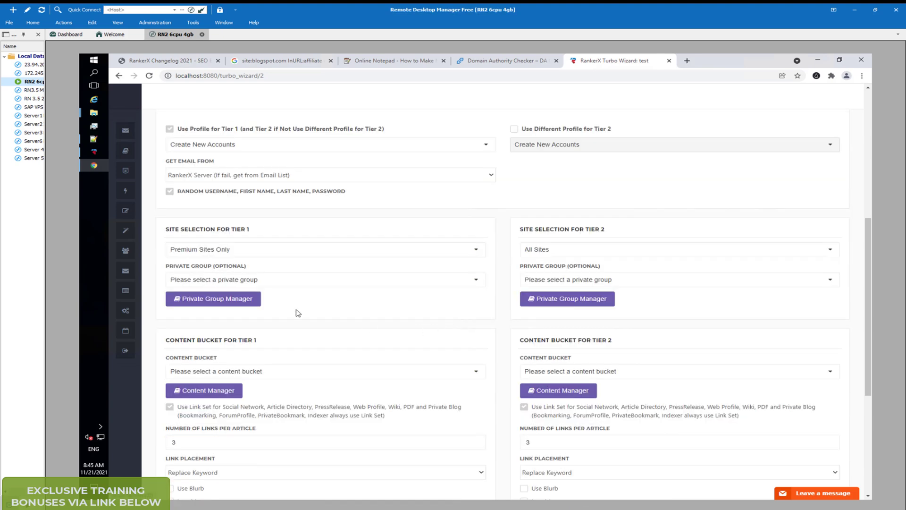
pyautogui.click(274, 251)
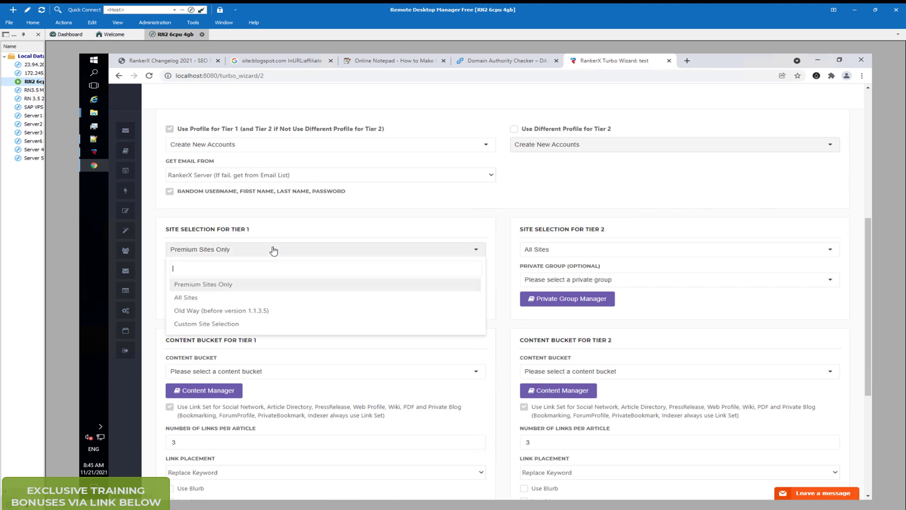
pyautogui.click(276, 310)
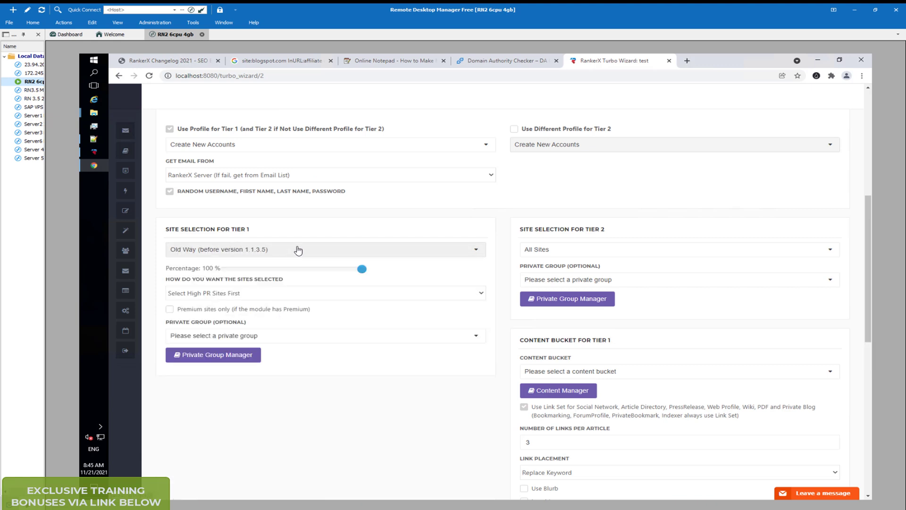
pyautogui.click(259, 251)
pyautogui.click(239, 296)
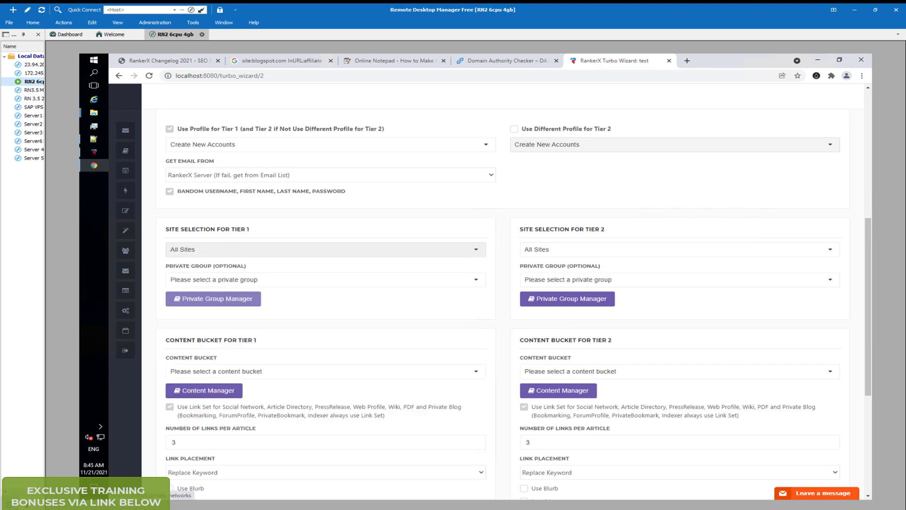
pyautogui.click(198, 249)
pyautogui.click(199, 285)
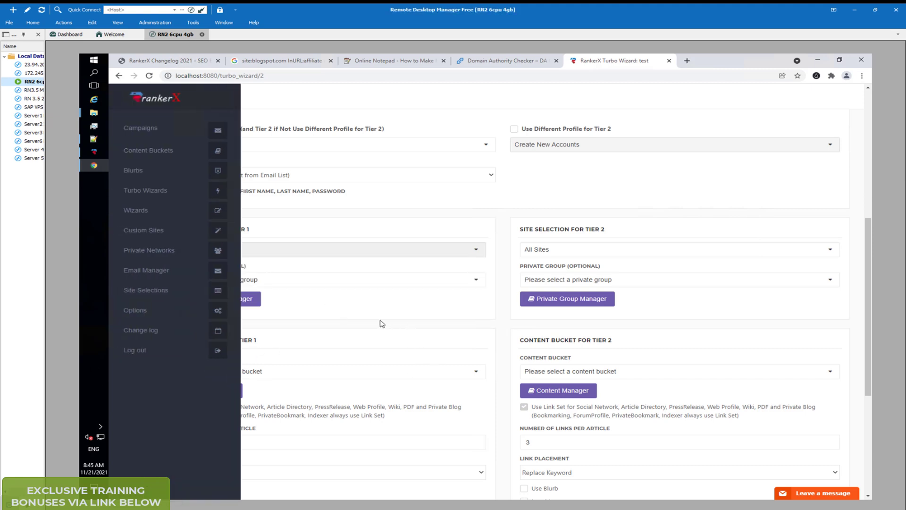
pyautogui.click(567, 250)
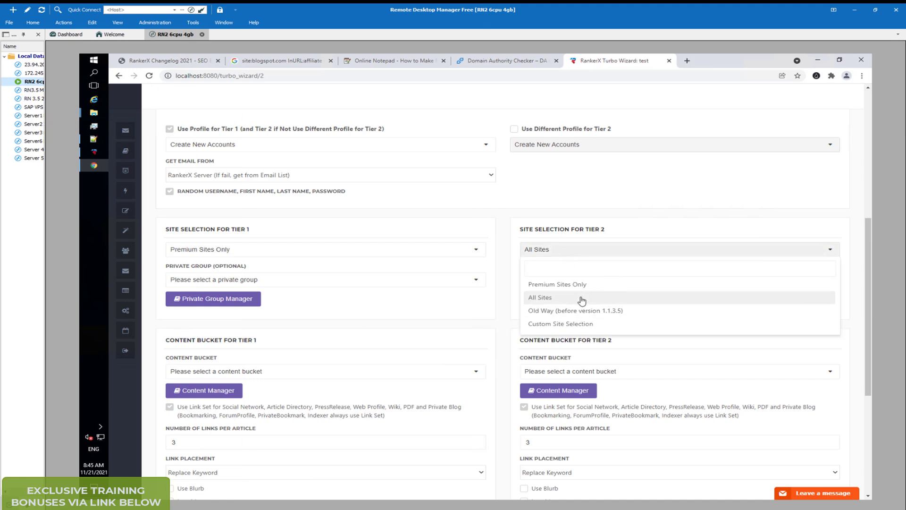
pyautogui.click(582, 298)
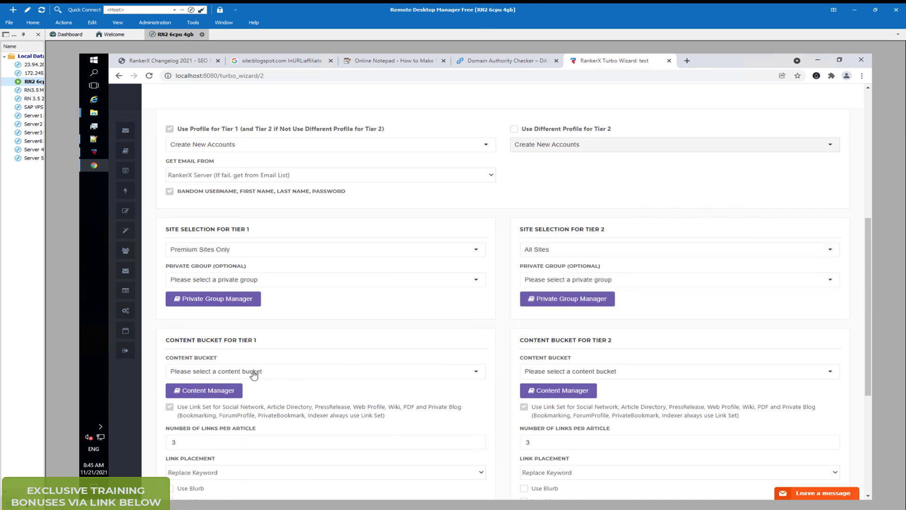
# - Enable Use Blurb in the Tier 1 Content Bucket
pyautogui.scroll(-2, 255, 371)
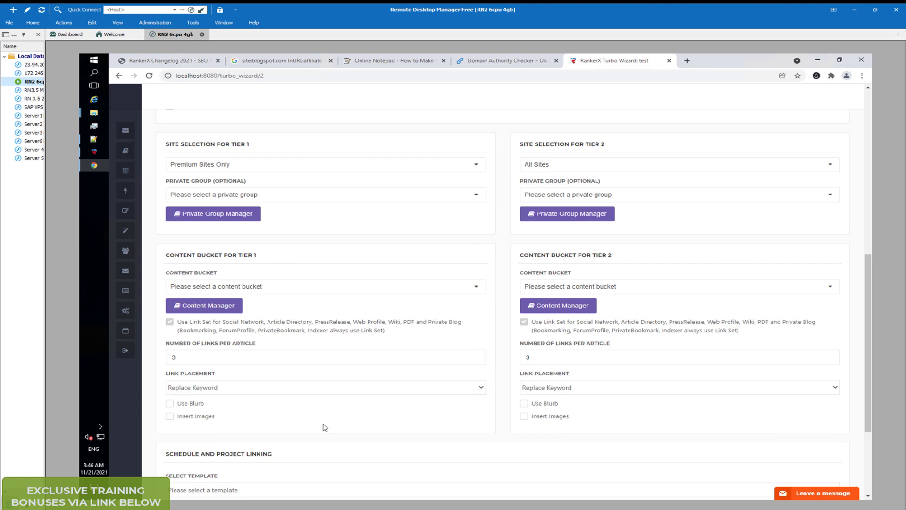
pyautogui.scroll(-1, 324, 424)
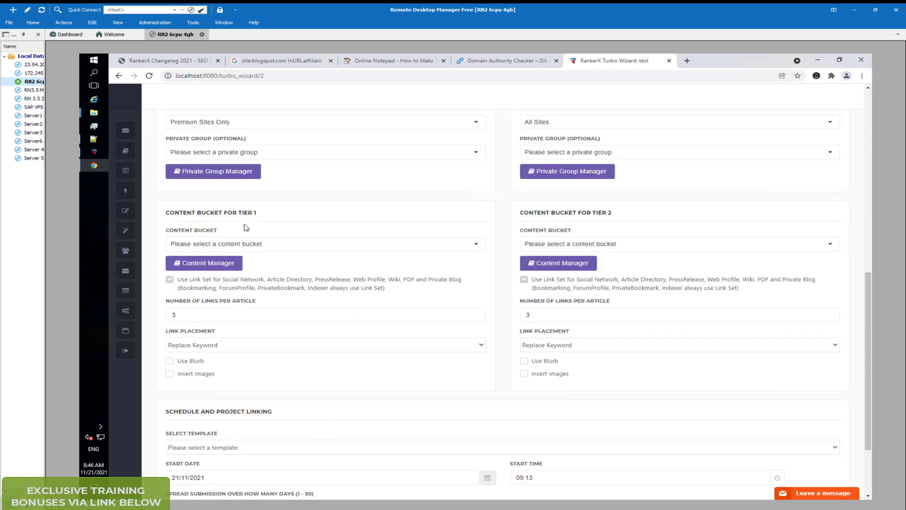
pyautogui.scroll(-1, 273, 316)
pyautogui.scroll(-1, 273, 316)
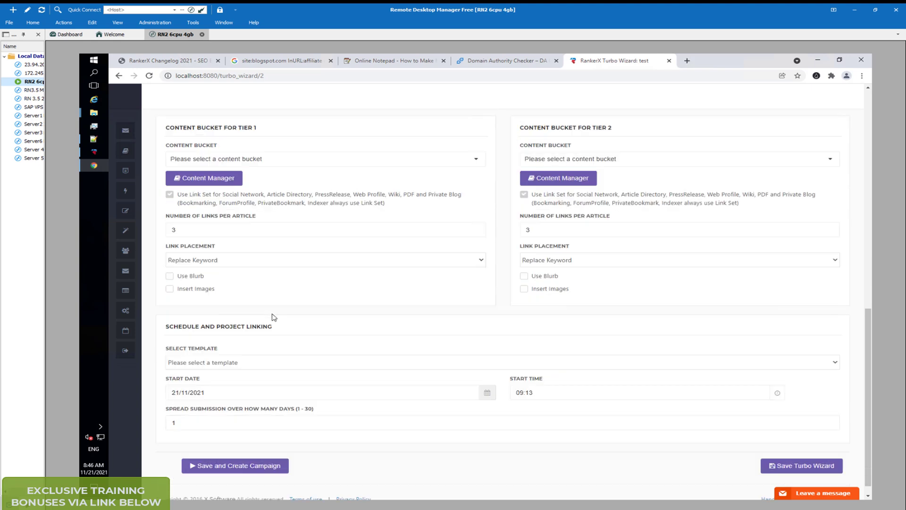
pyautogui.scroll(-1, 274, 317)
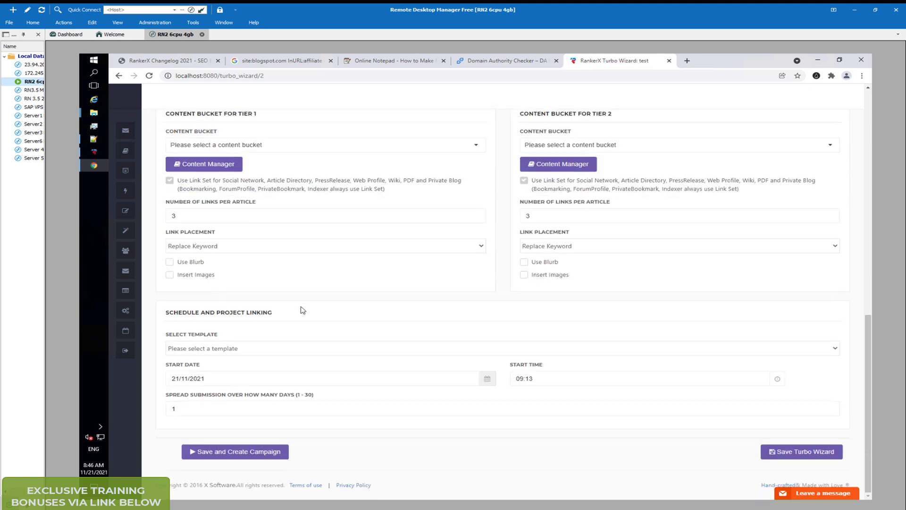
pyautogui.click(171, 263)
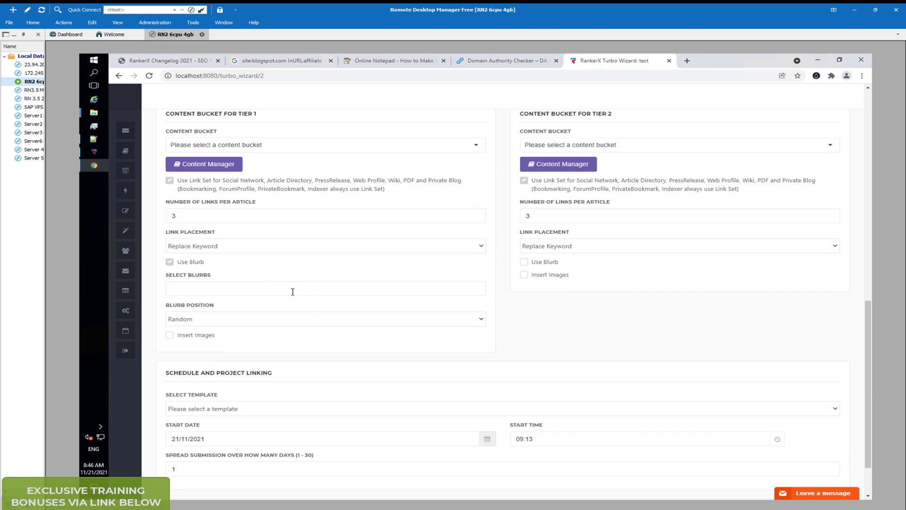
# - Check the Tier 1 Insert Images position choices, then leave image insertion off
pyautogui.scroll(2, 465, 279)
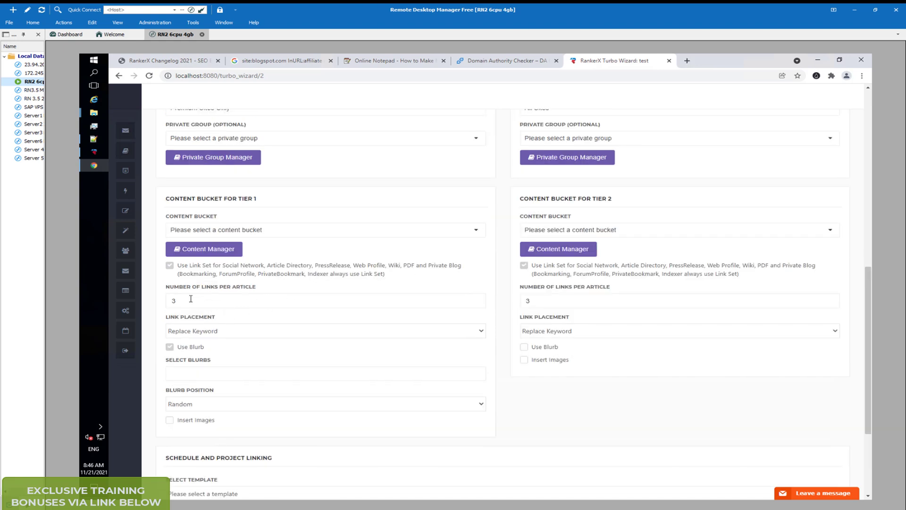
pyautogui.scroll(-1, 224, 353)
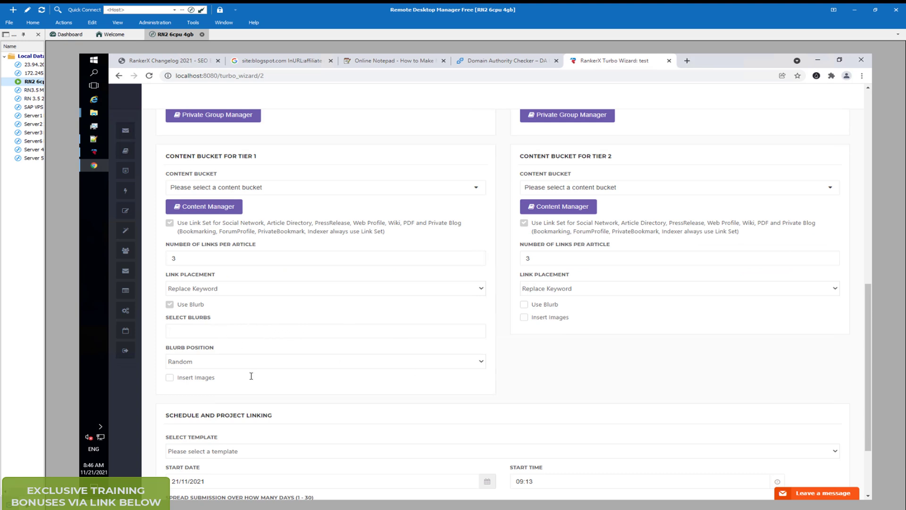
pyautogui.scroll(-1, 221, 373)
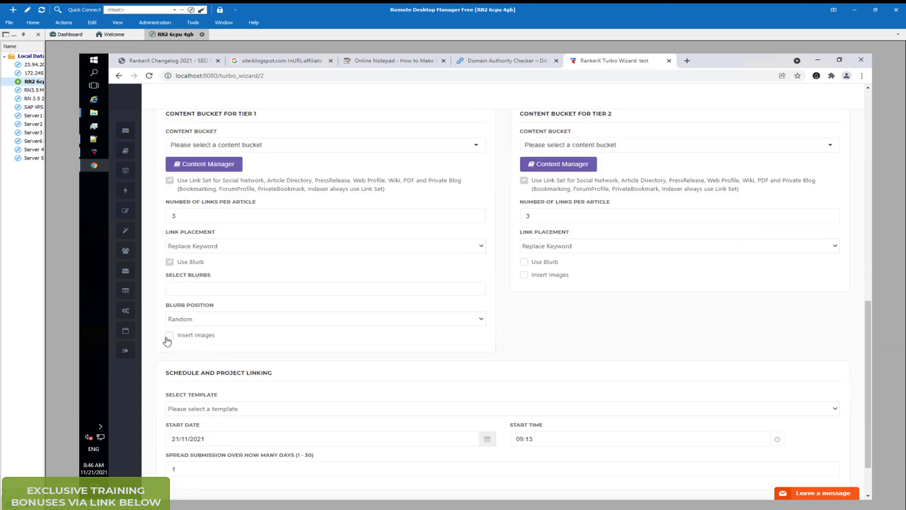
pyautogui.click(167, 337)
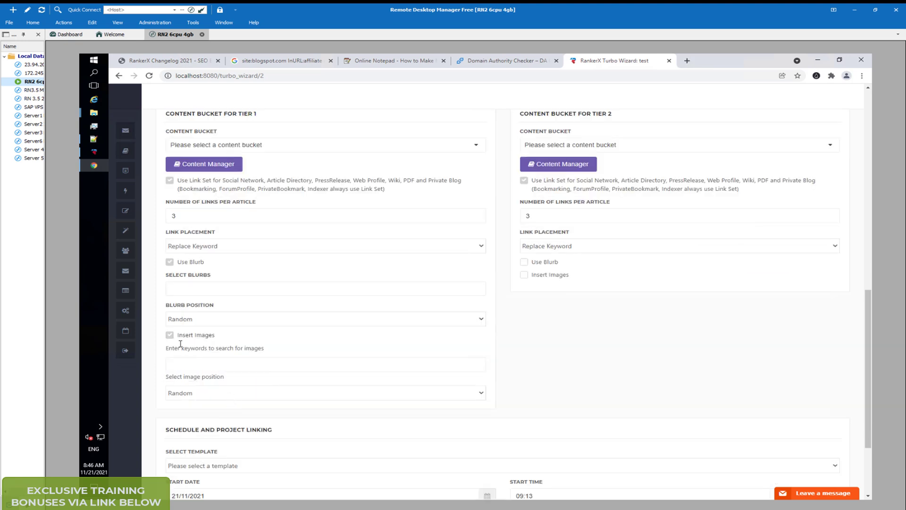
pyautogui.click(206, 393)
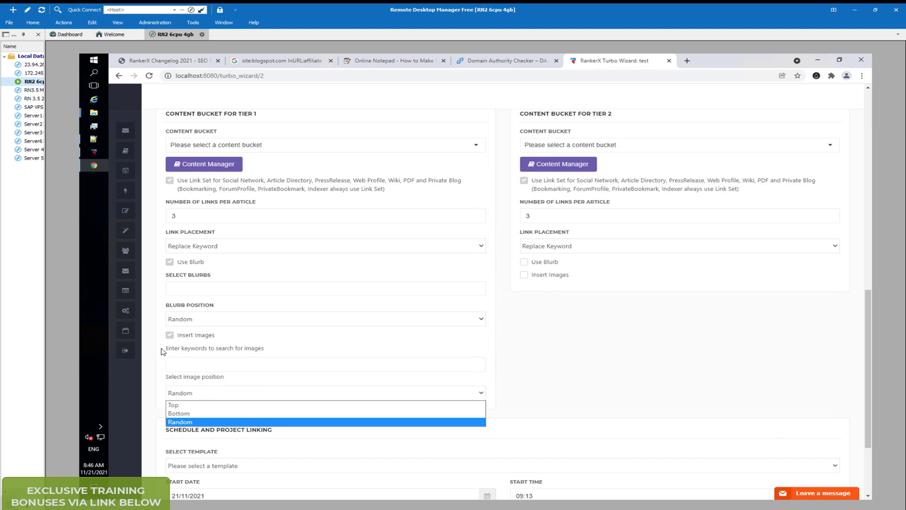
pyautogui.click(169, 336)
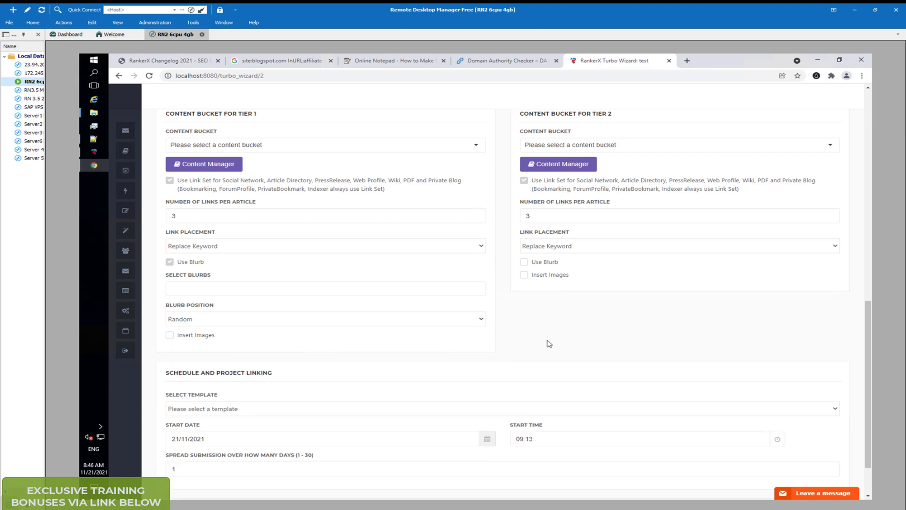
pyautogui.scroll(-2, 549, 344)
# - Apply the 'Premium- All For One & One For All' schedule template and save the 'test' wizard
pyautogui.click(306, 369)
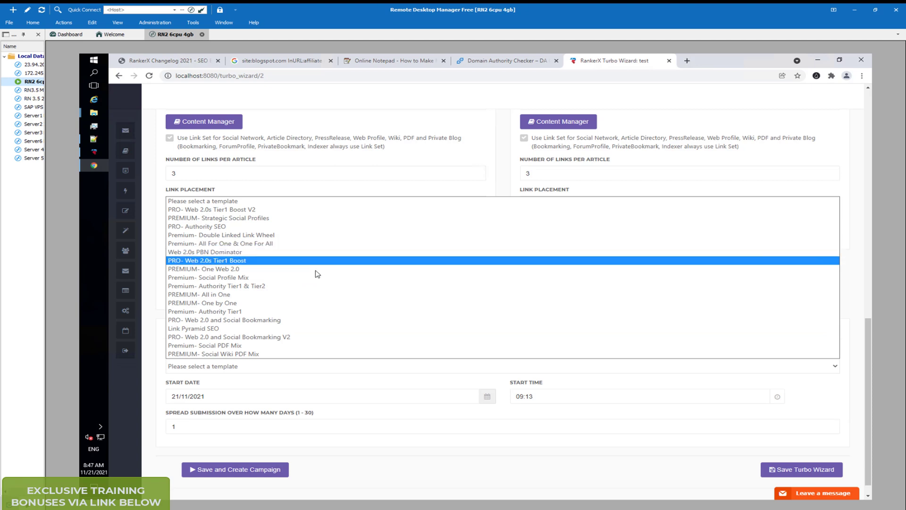
pyautogui.click(325, 243)
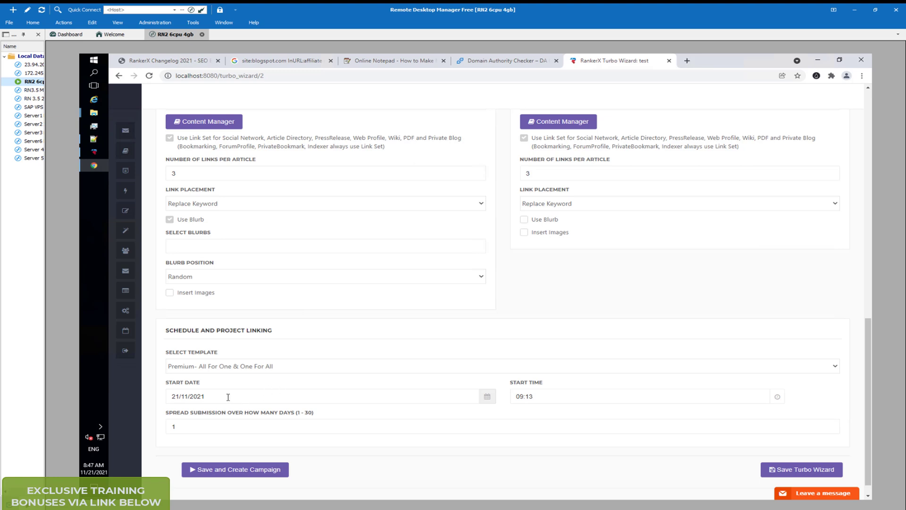
pyautogui.click(784, 472)
pyautogui.moveTo(126, 212)
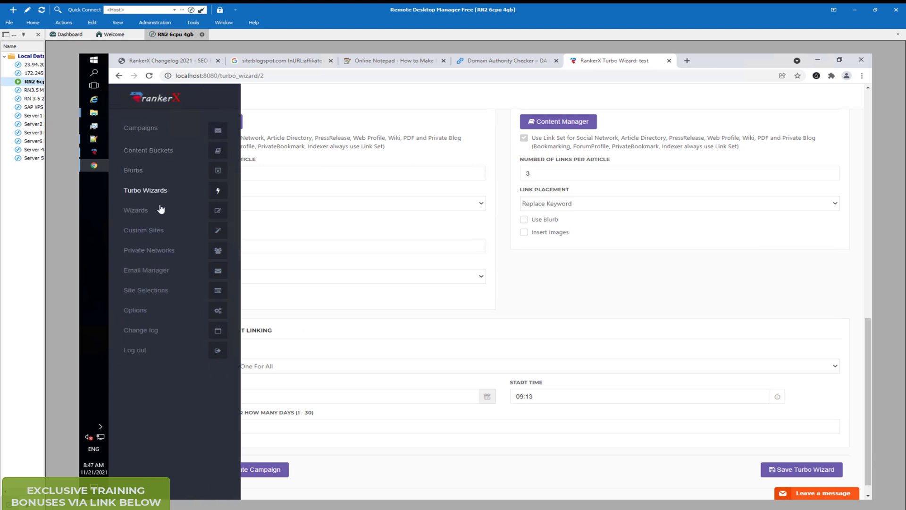
# - Open the Options Captcha tab, showing 0captcha as primary and 2captcha as backup
pyautogui.click(165, 315)
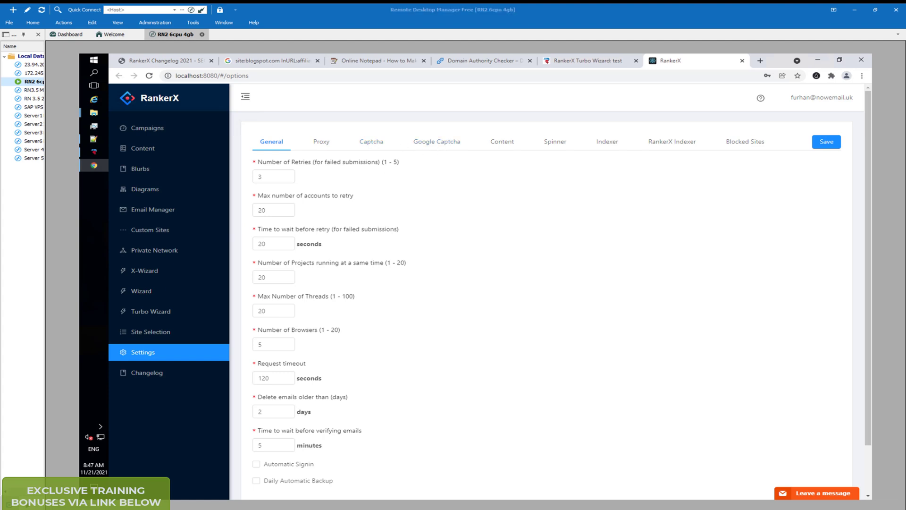
pyautogui.click(371, 142)
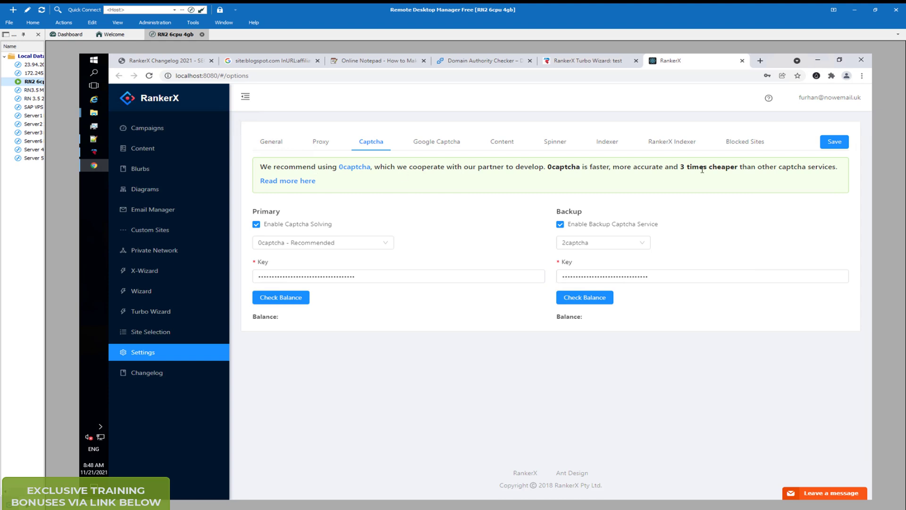
# - Open the recommended 0captcha website at its pricing section
pyautogui.click(359, 167)
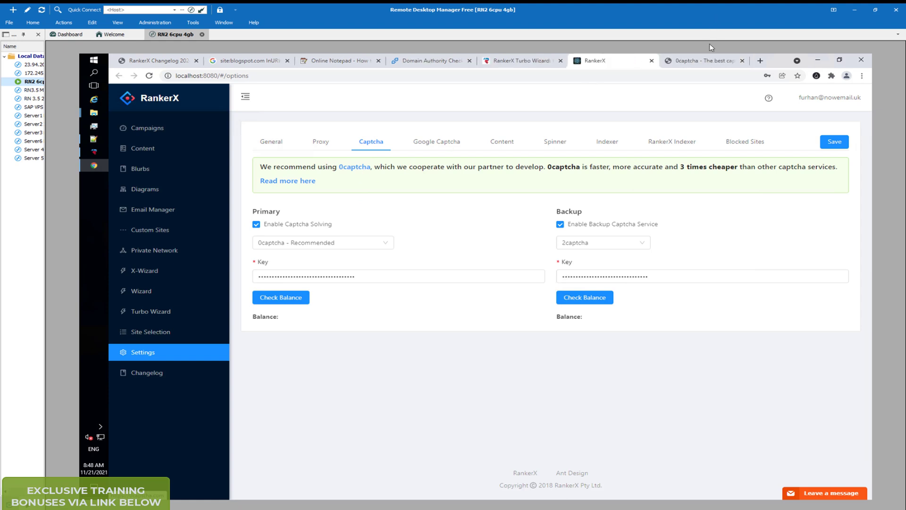
pyautogui.click(707, 61)
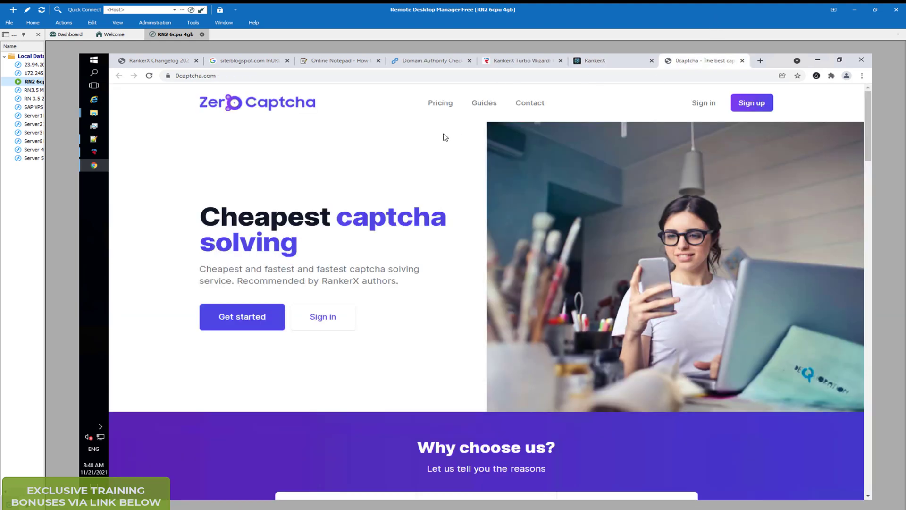
pyautogui.click(440, 105)
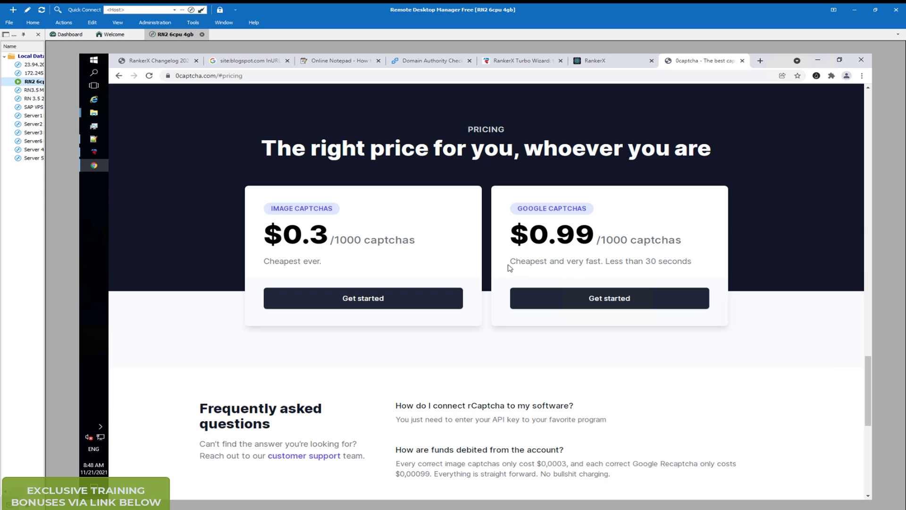
# - Scroll to the footer and back to the comparison table ($0.3 image, $0.99 Google captcha)
pyautogui.scroll(-2, 487, 248)
pyautogui.scroll(-2, 487, 249)
pyautogui.scroll(3, 590, 179)
pyautogui.scroll(2, 696, 100)
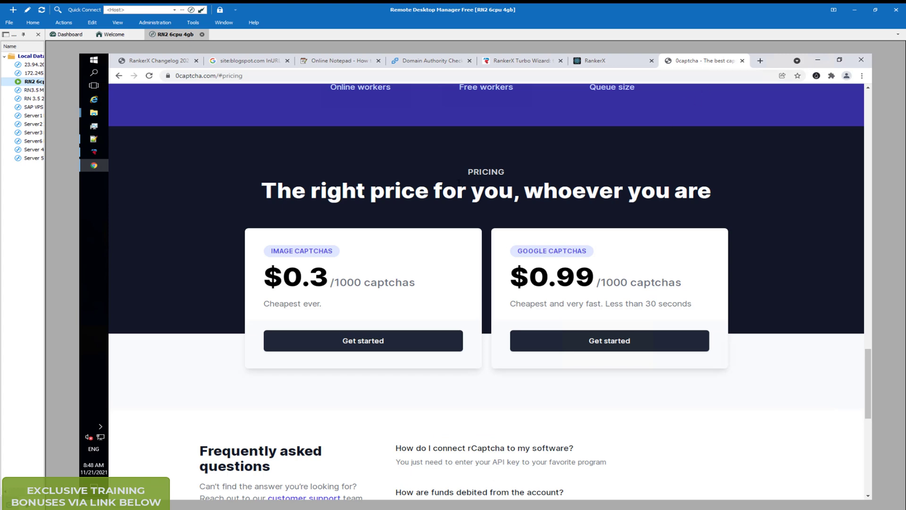
pyautogui.scroll(3, 448, 220)
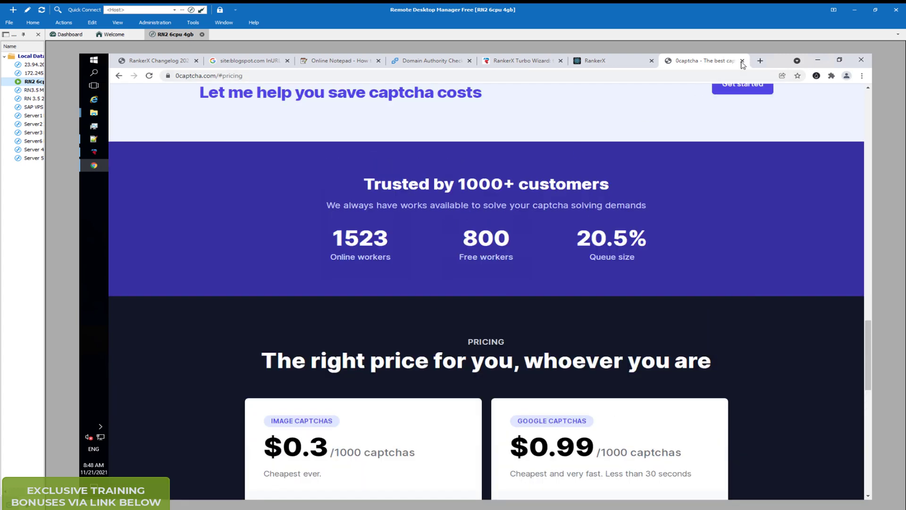
pyautogui.scroll(4, 589, 213)
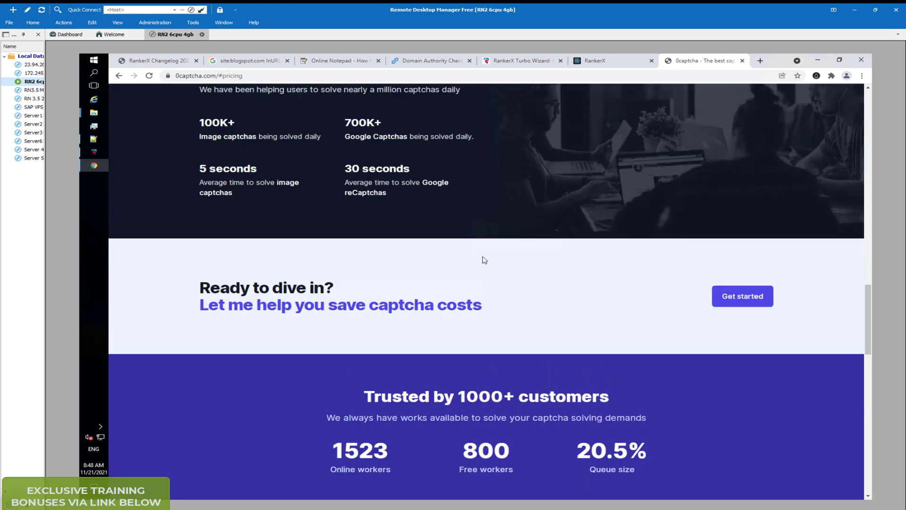
pyautogui.scroll(-5, 673, 318)
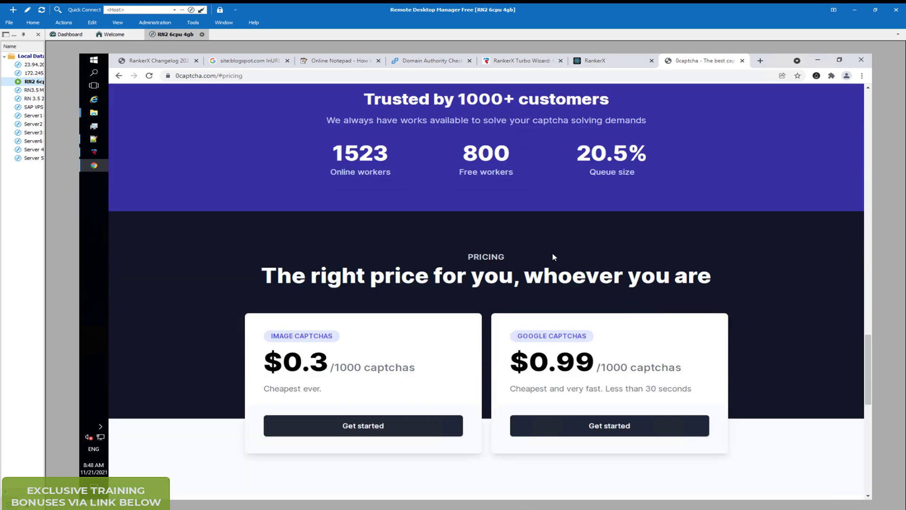
pyautogui.scroll(-2, 518, 288)
pyautogui.scroll(-2, 472, 335)
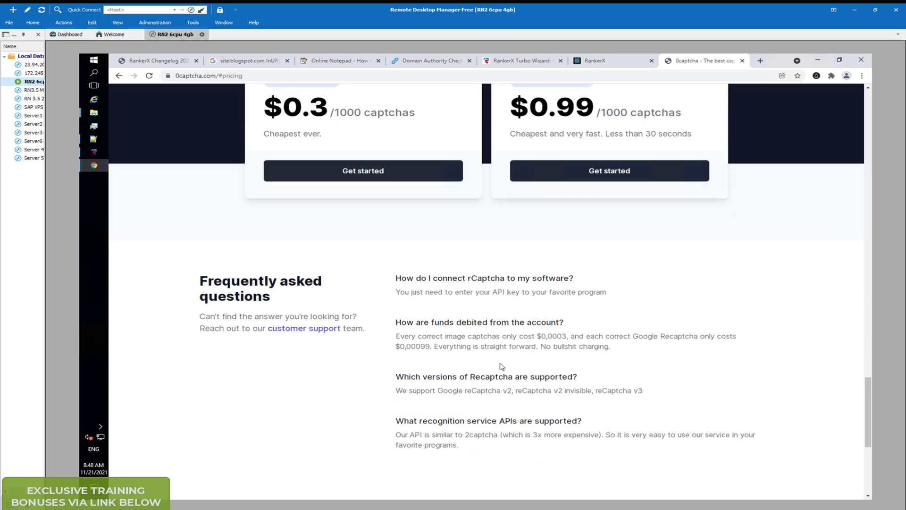
pyautogui.scroll(-2, 555, 349)
pyautogui.scroll(-2, 547, 352)
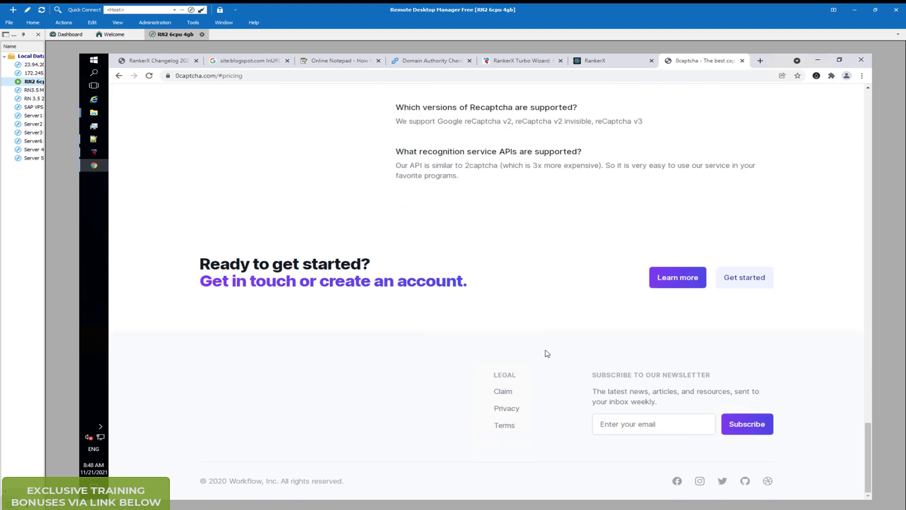
pyautogui.scroll(2, 546, 353)
pyautogui.scroll(2, 499, 346)
pyautogui.scroll(5, 543, 283)
pyautogui.scroll(7, 592, 183)
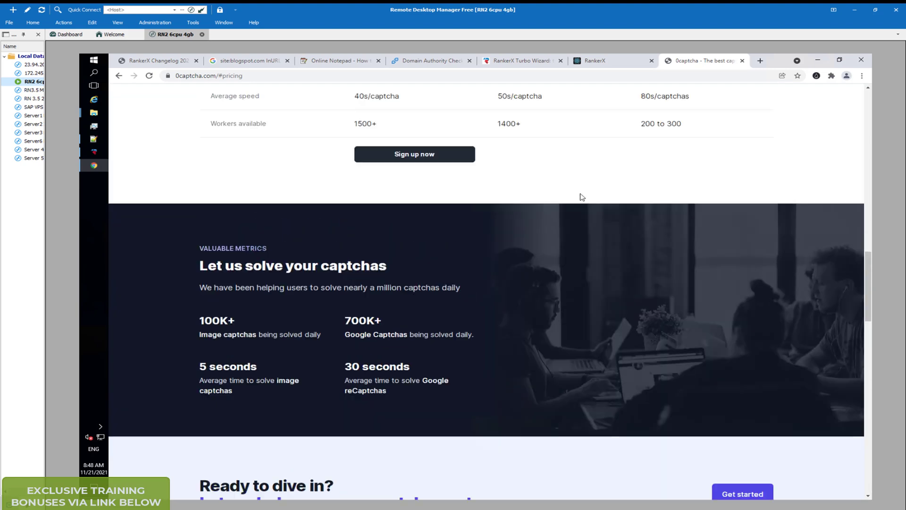
pyautogui.scroll(1, 599, 120)
pyautogui.scroll(4, 519, 189)
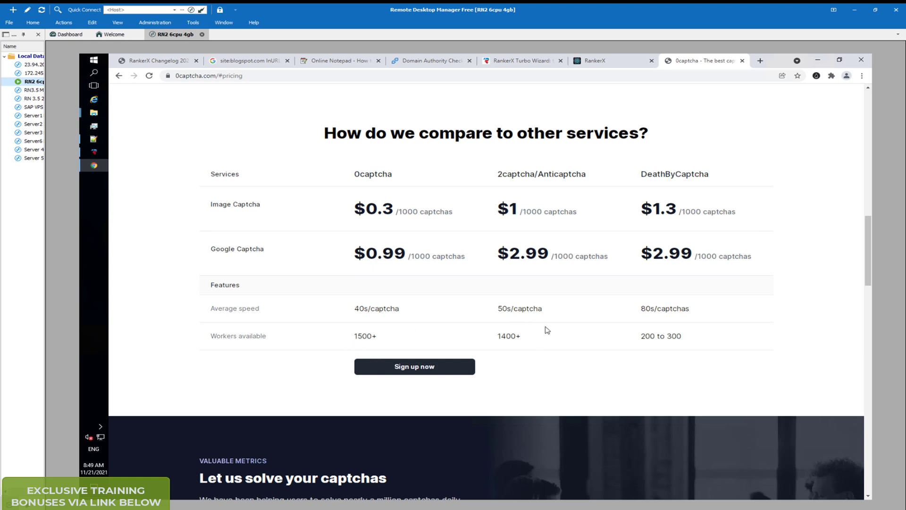
# - Highlight DeathByCaptcha in the table, then scroll up to 'Why choose us?' (95% solving rate)
pyautogui.doubleClick(701, 177)
pyautogui.click(715, 183)
pyautogui.scroll(3, 613, 264)
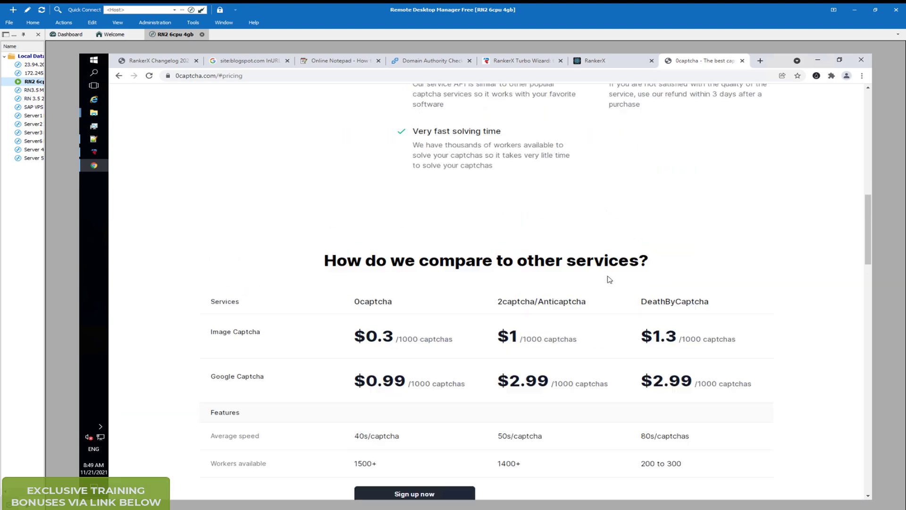
pyautogui.scroll(1, 608, 278)
pyautogui.scroll(2, 607, 282)
pyautogui.scroll(1, 585, 287)
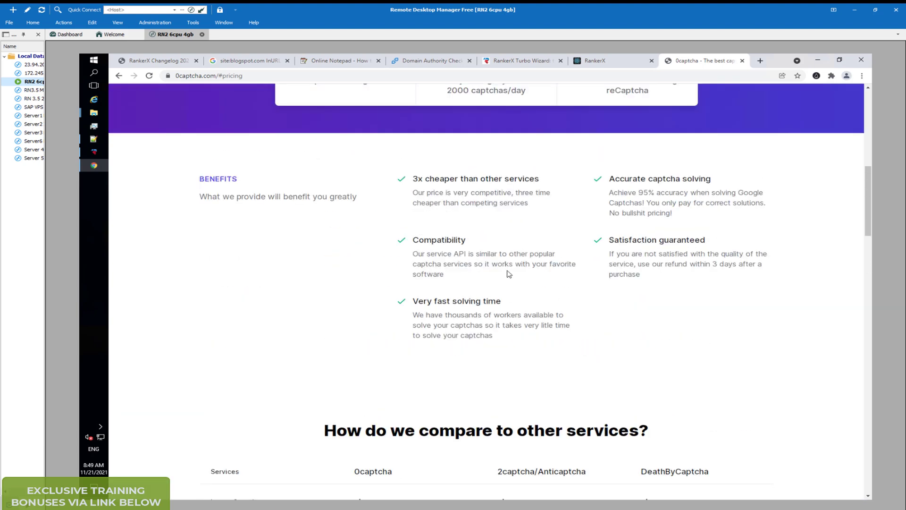
pyautogui.scroll(1, 505, 259)
pyautogui.scroll(3, 679, 273)
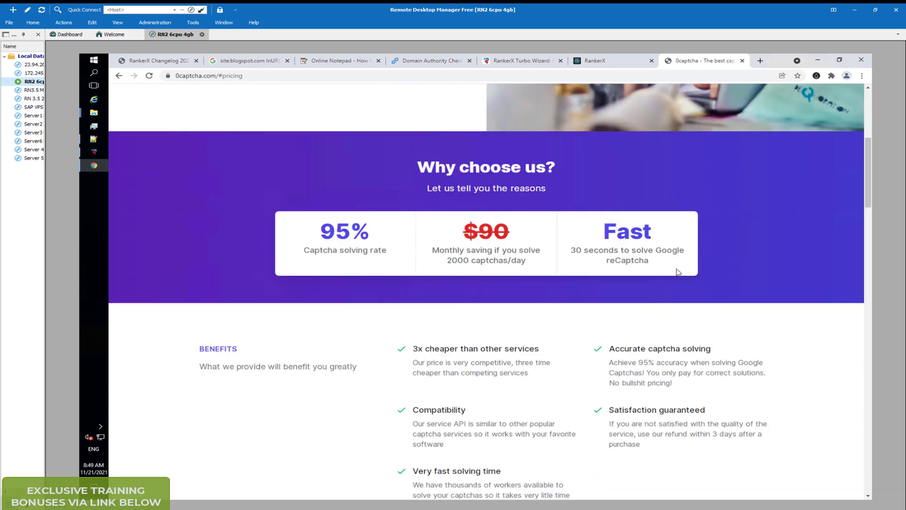
pyautogui.scroll(1, 676, 273)
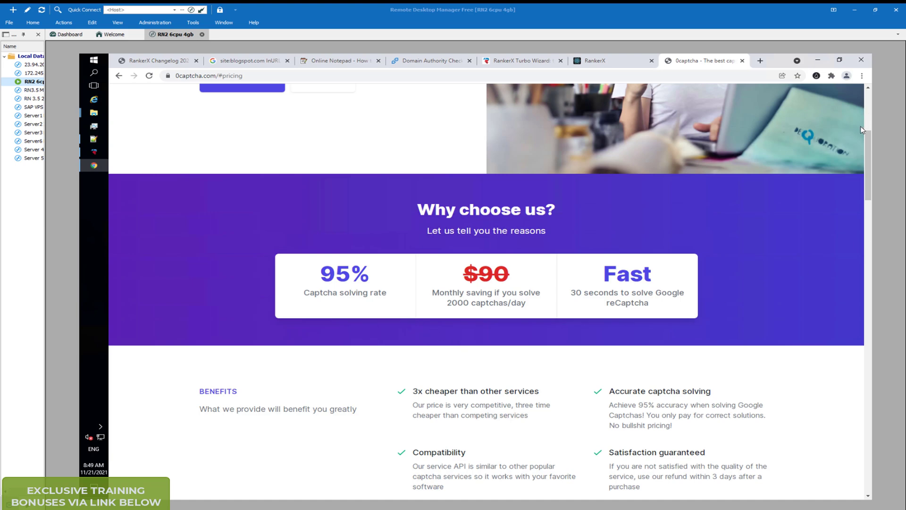
pyautogui.scroll(1, 867, 121)
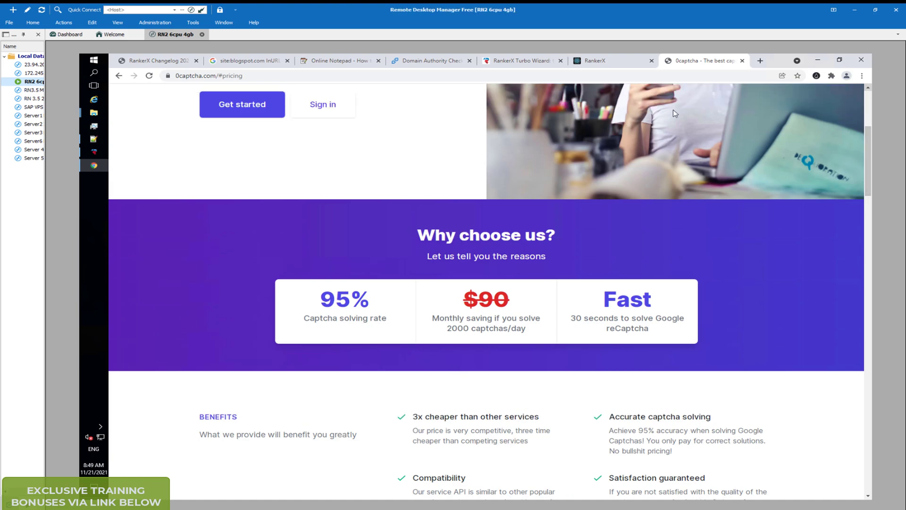
# - Close the 0captcha tab and list primary solvers, from 0captcha and 2captcha to RemoteOCR
pyautogui.click(742, 61)
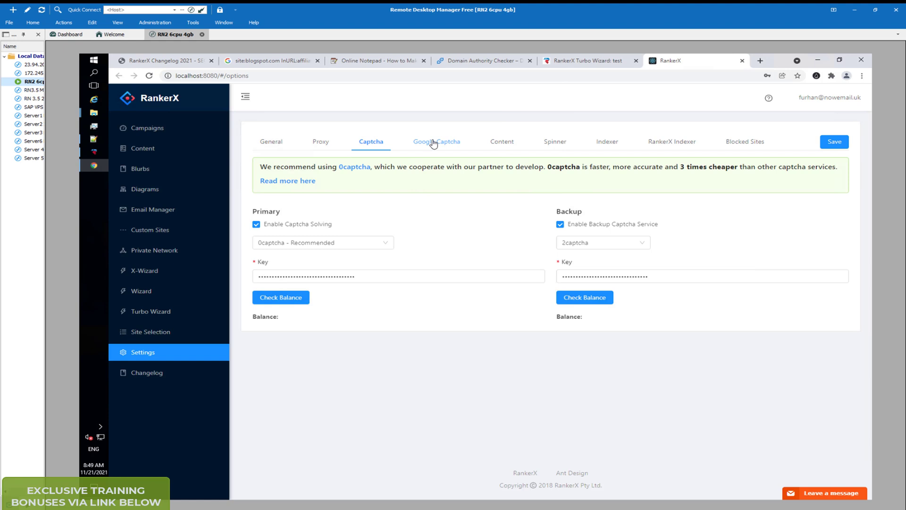
pyautogui.click(384, 242)
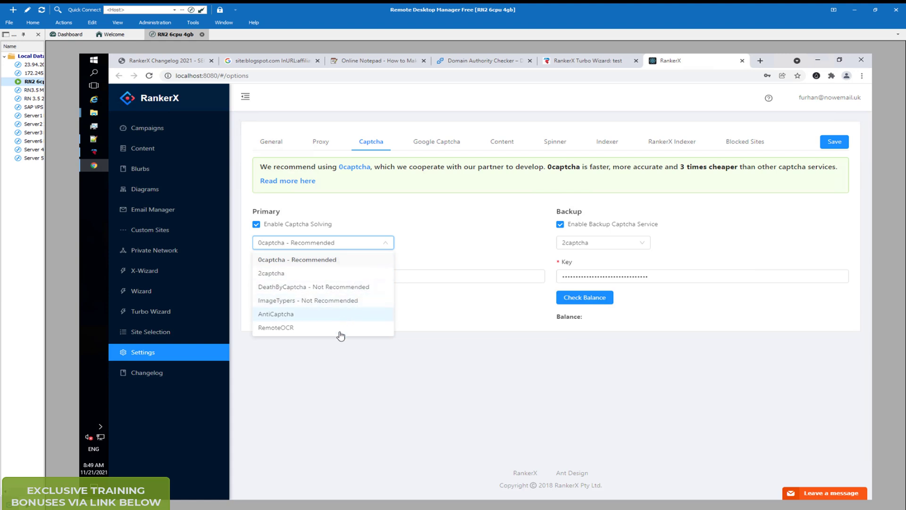
# - Show the Content tab with the Article Forge API key and Kontent Machine alternatives
pyautogui.click(501, 143)
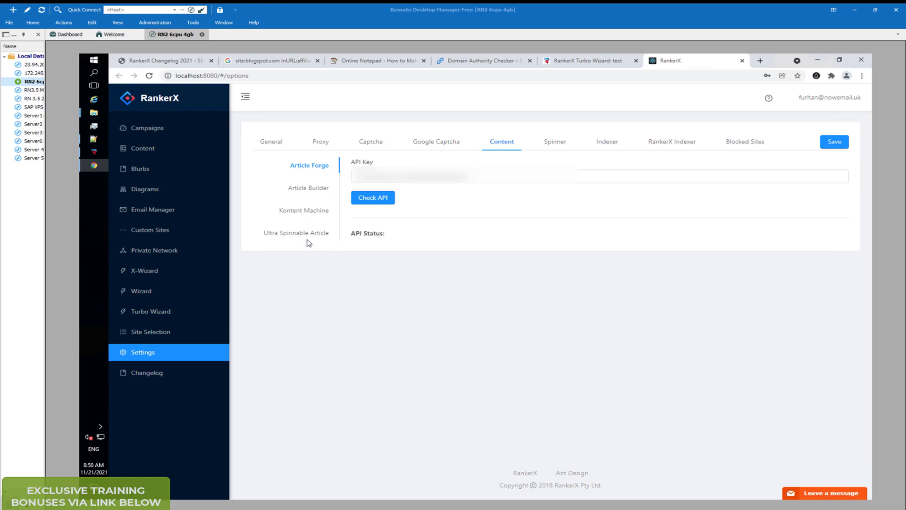
# - Browse the Spinner tab's service list, then show the Indexer tab's API key fields
pyautogui.click(556, 142)
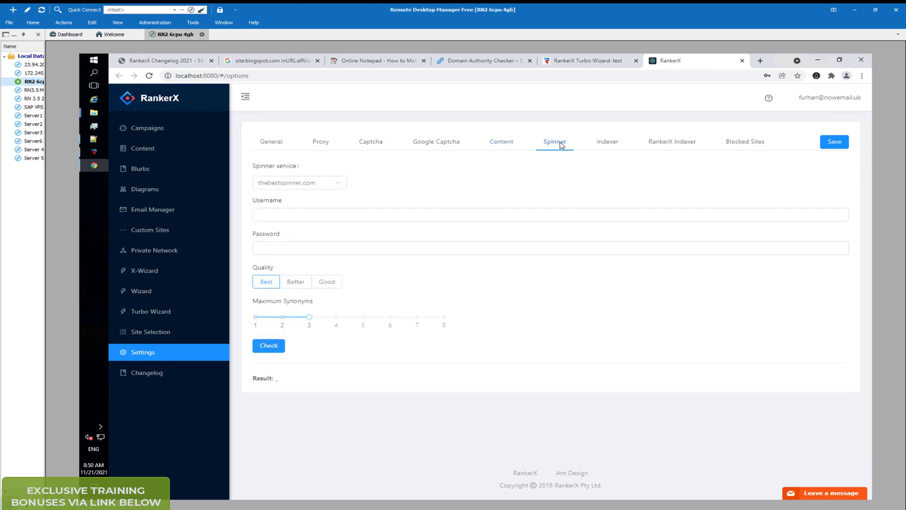
pyautogui.click(397, 214)
pyautogui.click(341, 192)
pyautogui.click(343, 186)
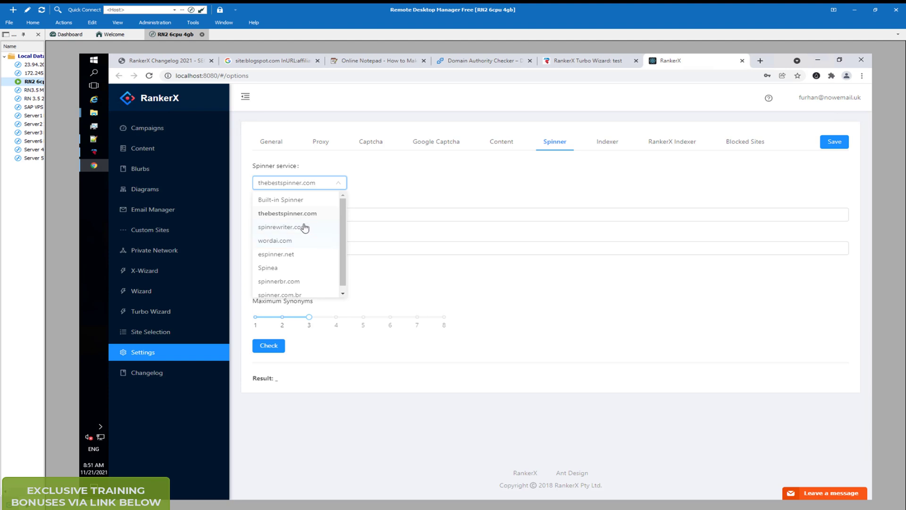
pyautogui.scroll(-1, 348, 232)
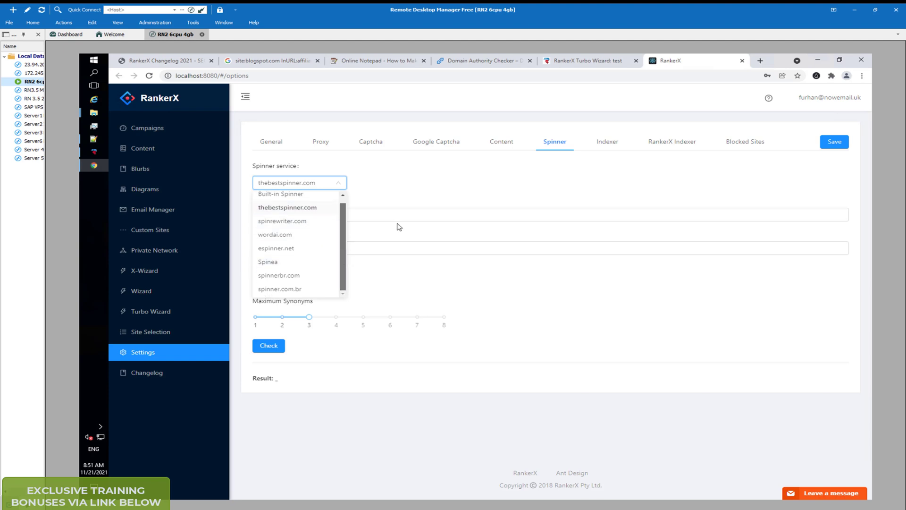
pyautogui.click(613, 146)
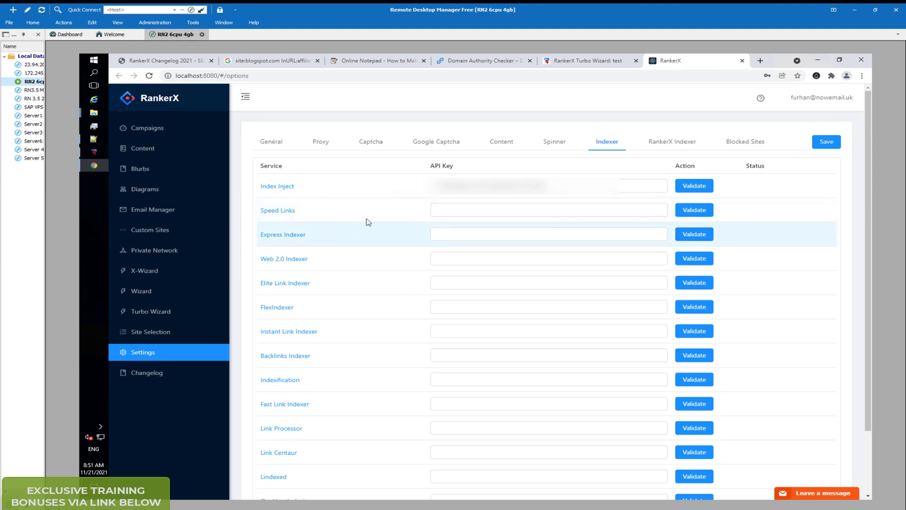
# - Visit and close the Indexification site, then view the empty Blocked Sites list
pyautogui.click(287, 381)
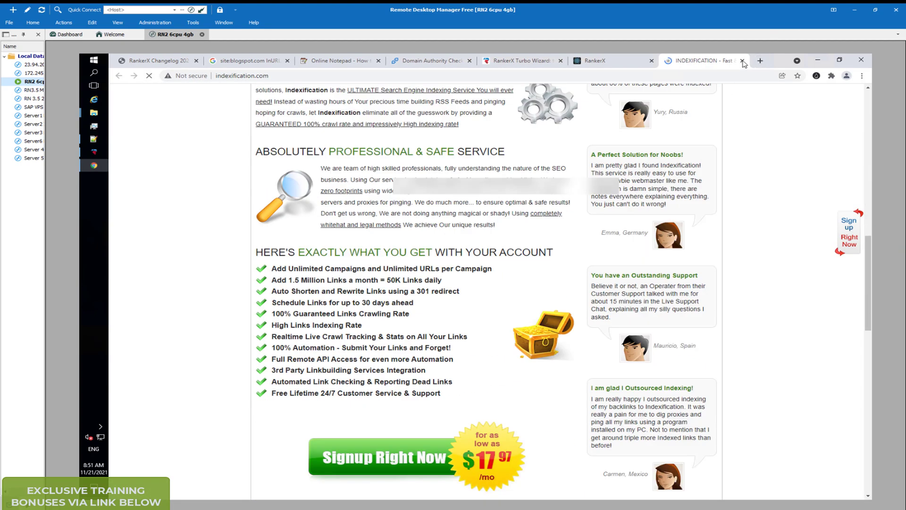
pyautogui.click(743, 61)
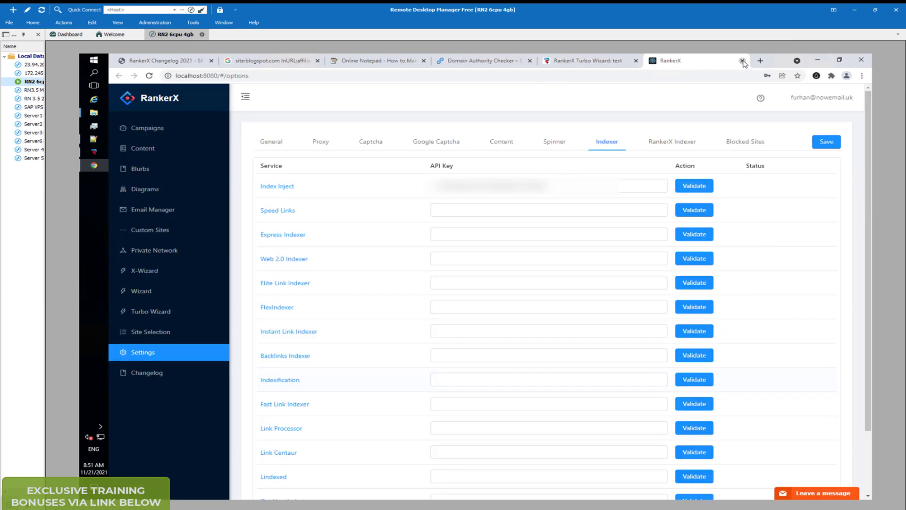
pyautogui.click(671, 143)
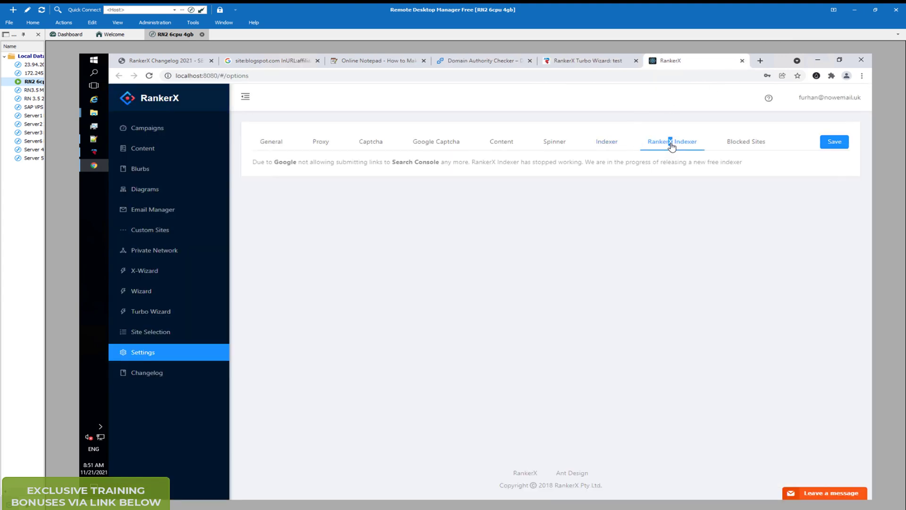
pyautogui.click(743, 144)
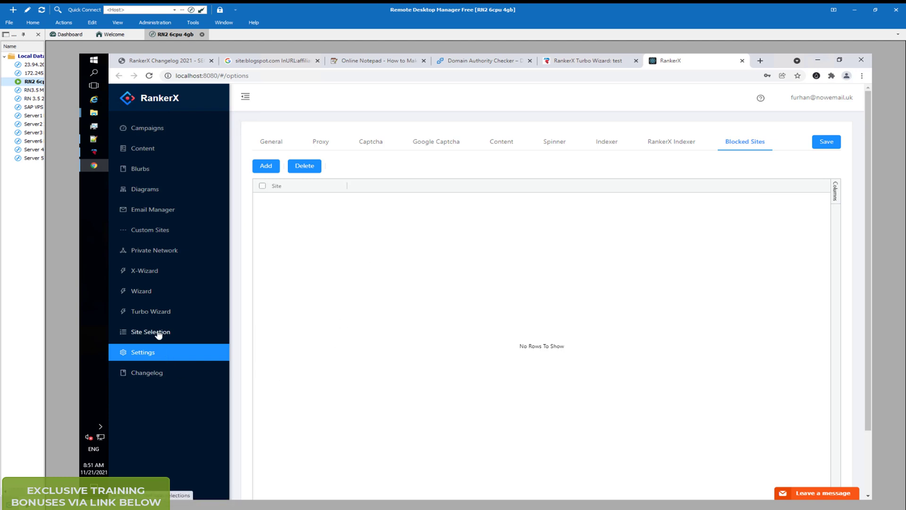
# - View the 'affiliate marketing tw' content group and highlight its article's 315 usage count
pyautogui.click(151, 150)
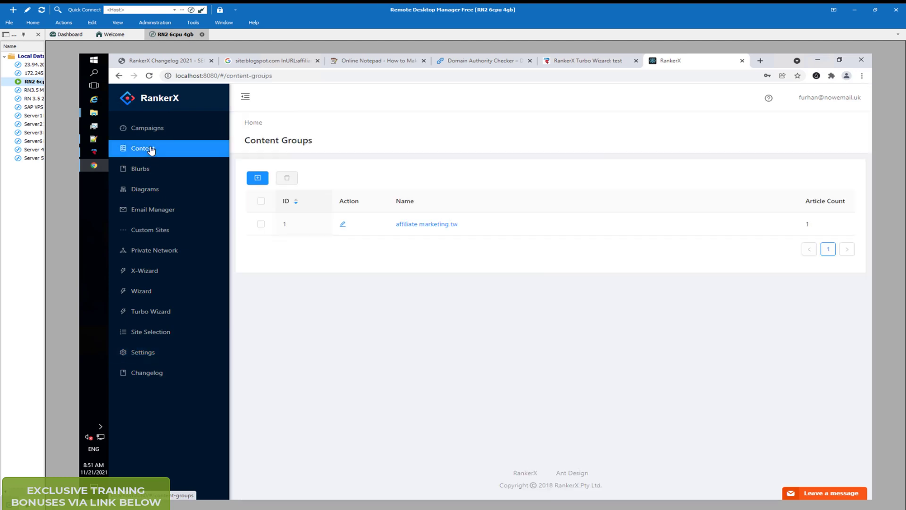
pyautogui.click(409, 225)
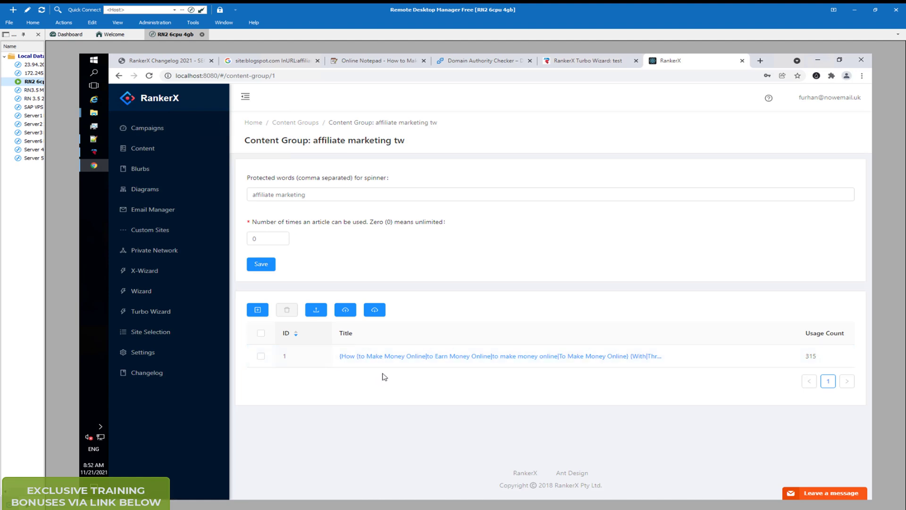
pyautogui.doubleClick(810, 356)
pyautogui.click(564, 394)
pyautogui.click(145, 170)
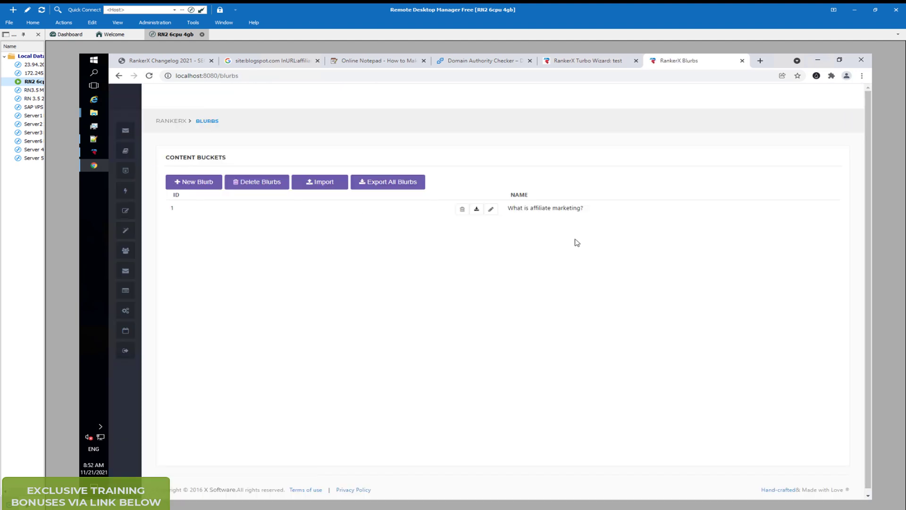
pyautogui.click(490, 210)
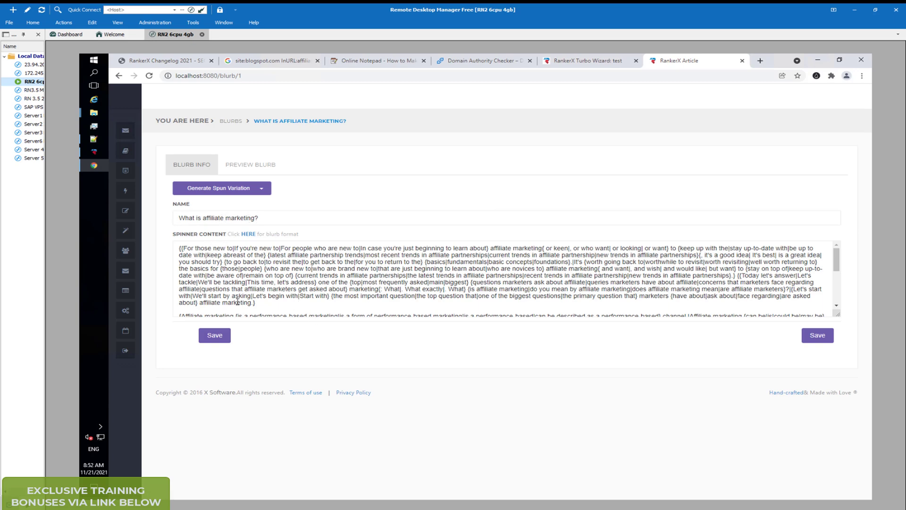
pyautogui.scroll(-5, 204, 297)
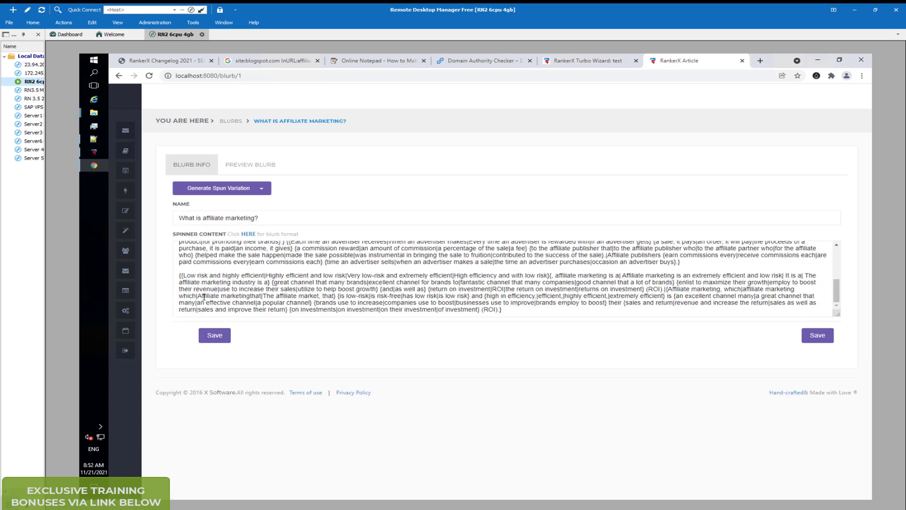
pyautogui.scroll(10, 294, 306)
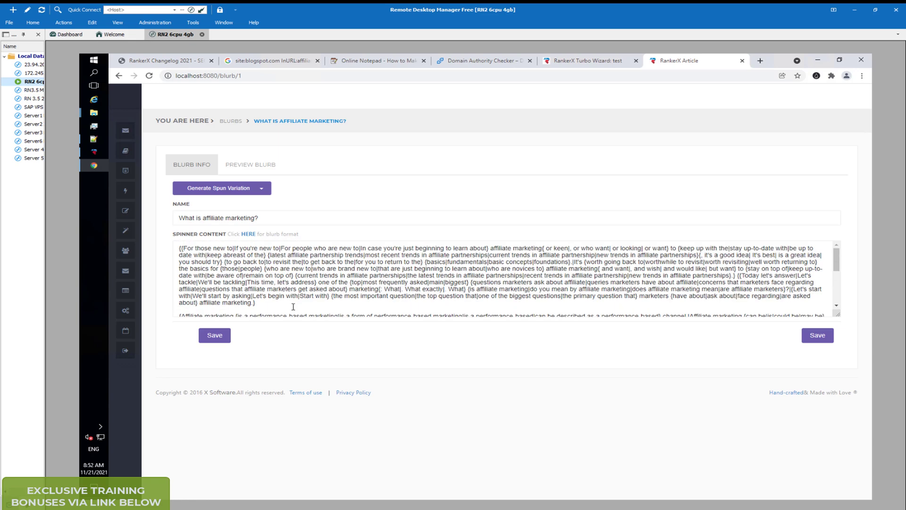
pyautogui.click(261, 167)
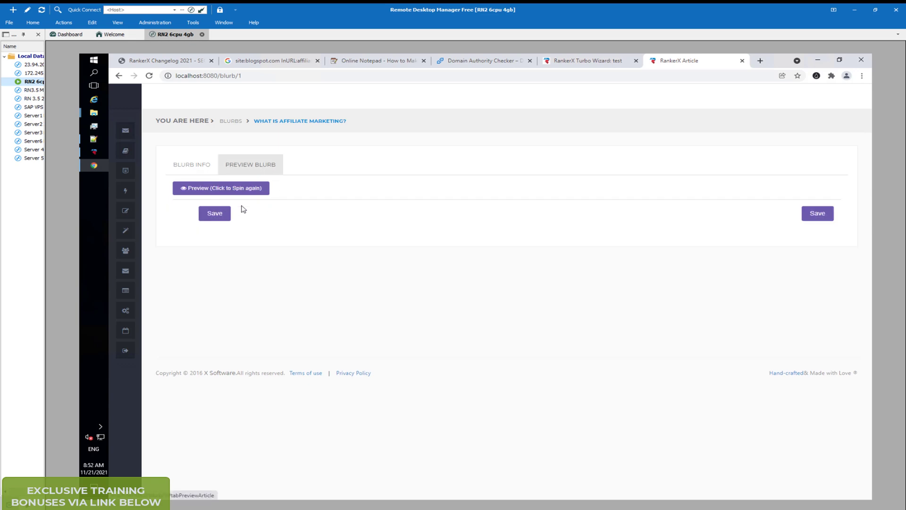
pyautogui.click(244, 191)
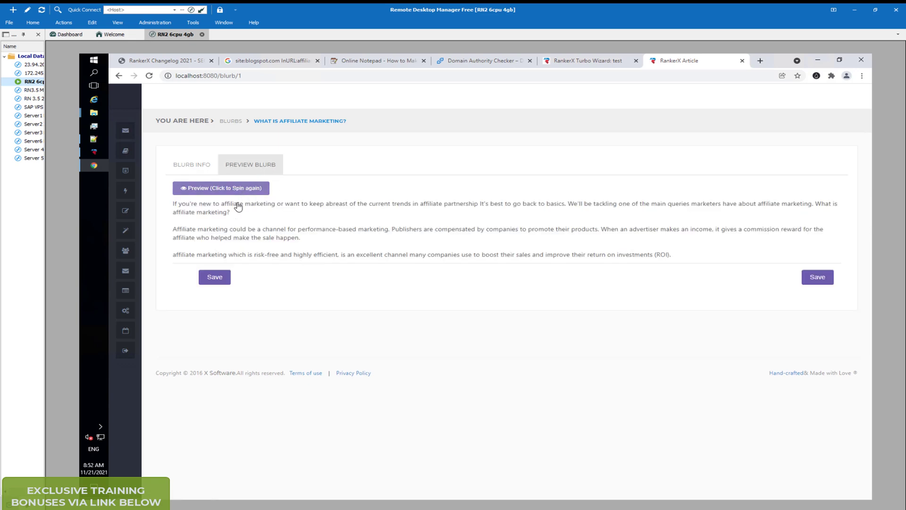
pyautogui.click(215, 192)
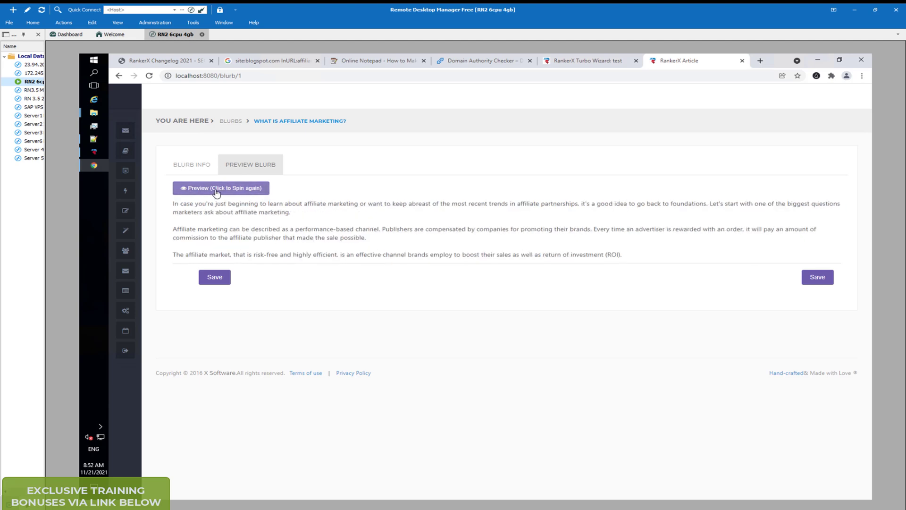
pyautogui.click(216, 193)
pyautogui.click(191, 164)
pyautogui.moveTo(124, 212)
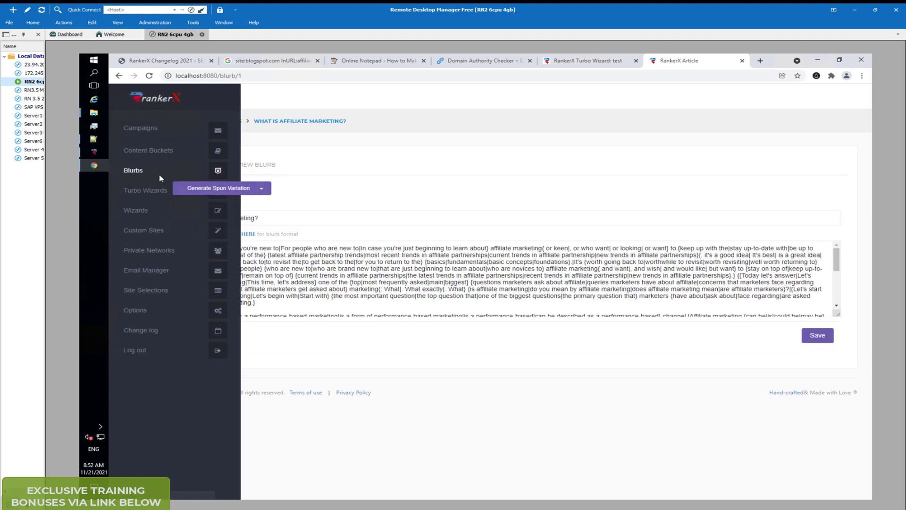
# - Browse Turbo Wizards, Wizards and Custom Sites, ending on Private Networks showing Private Network 1
pyautogui.click(146, 191)
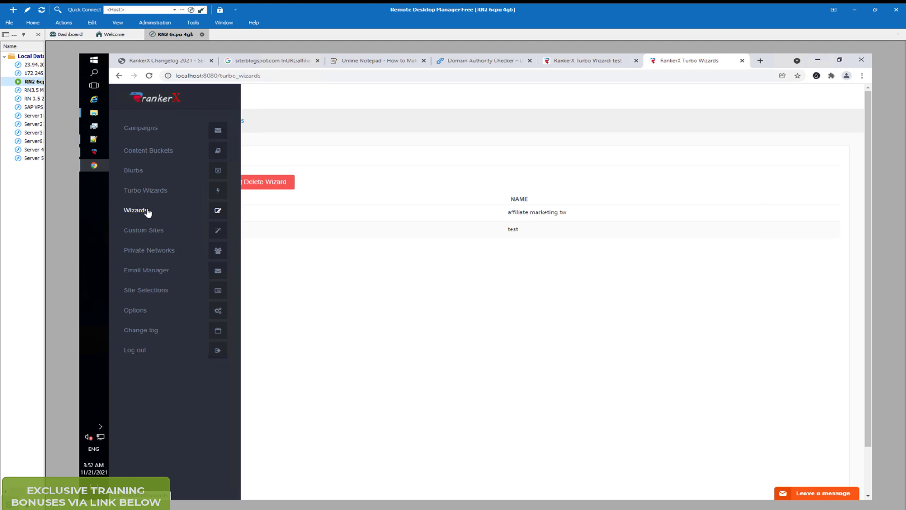
pyautogui.click(148, 212)
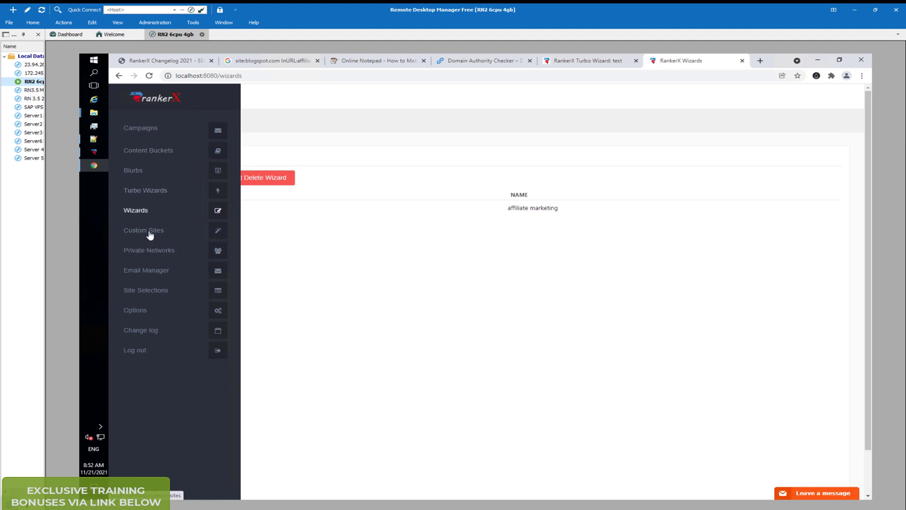
pyautogui.click(149, 232)
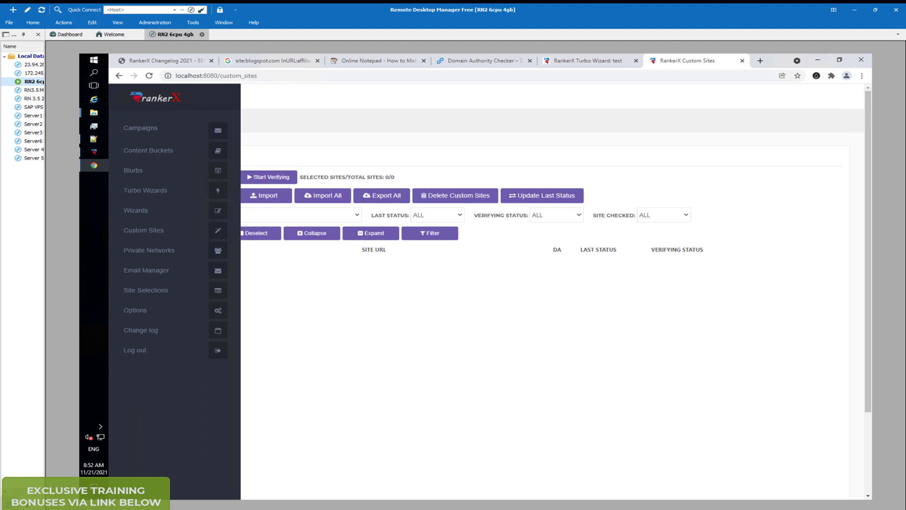
pyautogui.click(158, 252)
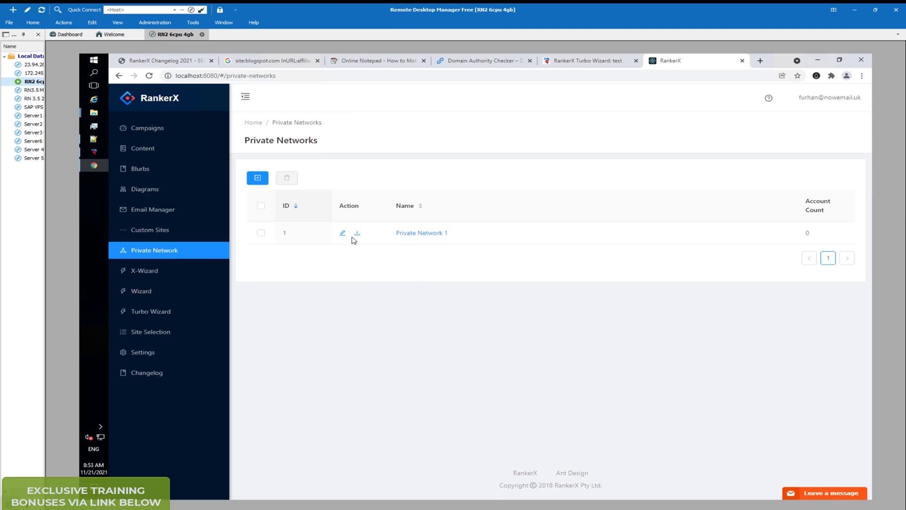
# - Check Private Network 1 has no accounts, then view the empty Custom Sites page (0/0)
pyautogui.click(422, 233)
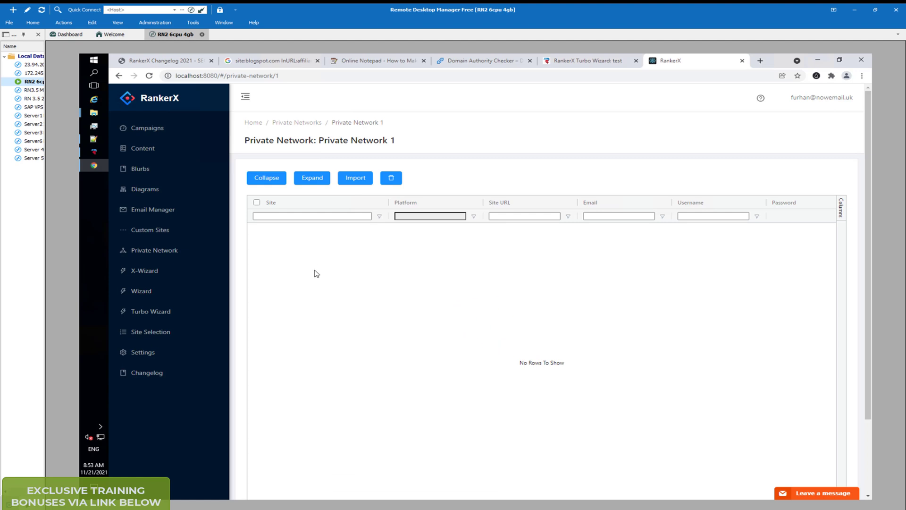
pyautogui.click(150, 230)
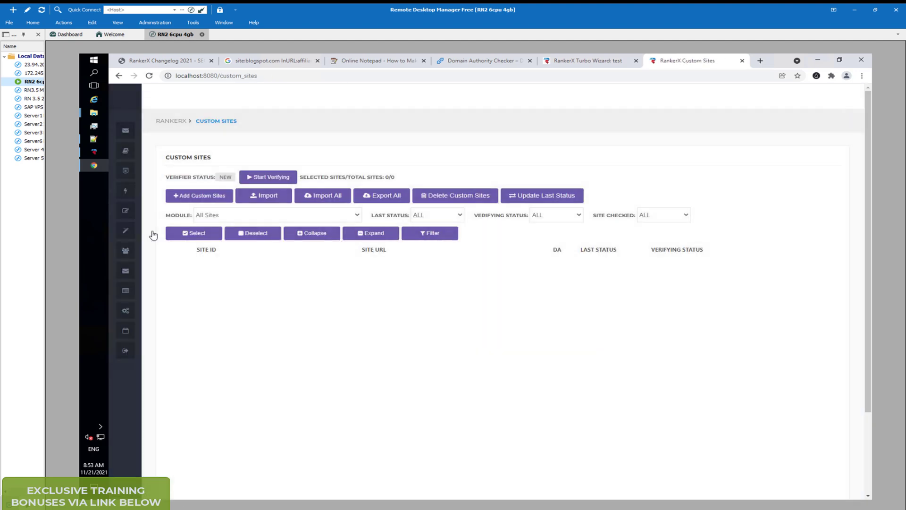
pyautogui.moveTo(162, 253)
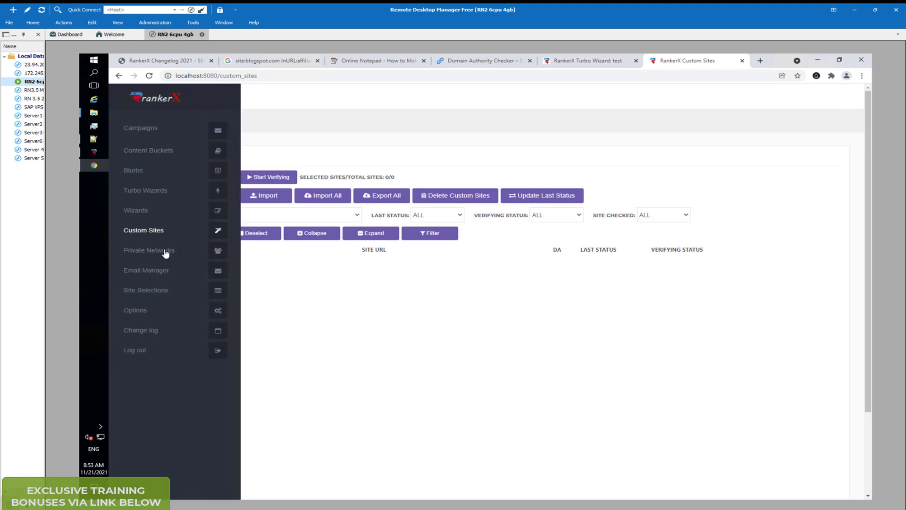
# - Pass through empty Email Manager and XWizards to the Wizards list with 'affiliate marketing'
pyautogui.click(162, 271)
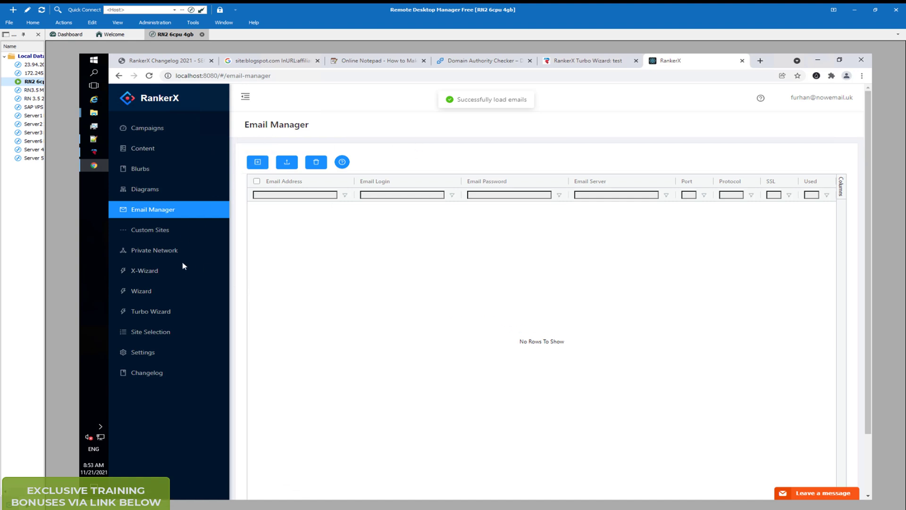
pyautogui.click(156, 273)
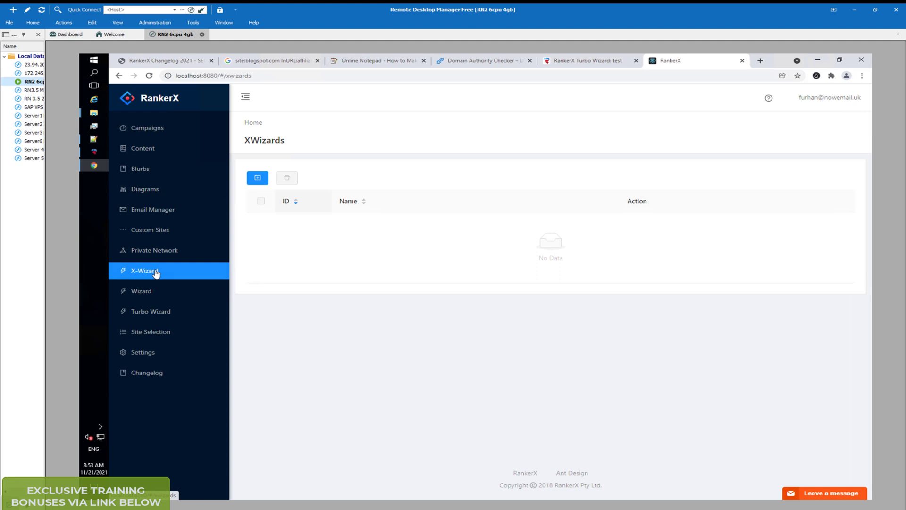
pyautogui.click(144, 292)
pyautogui.moveTo(125, 310)
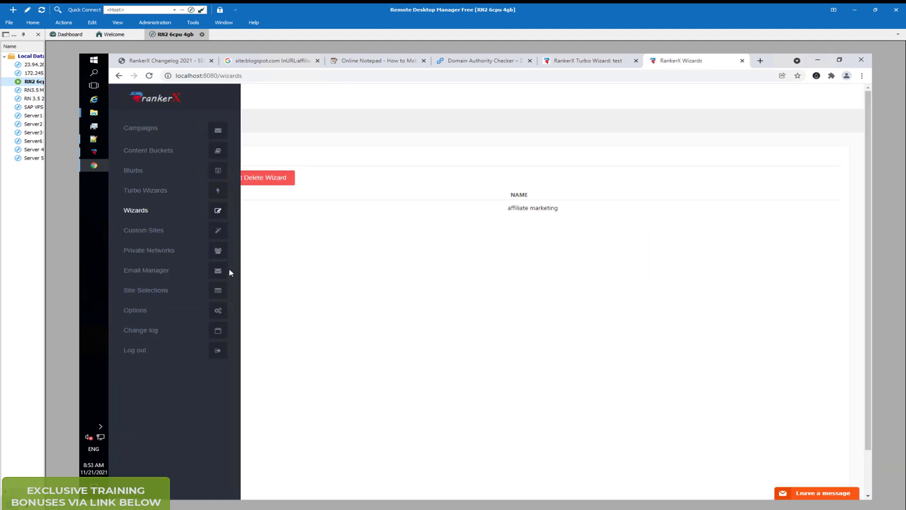
# - Review Site 1's platform modules, like ForumProfile, PDF and SocialNetwork, with 0/79 selected
pyautogui.click(160, 292)
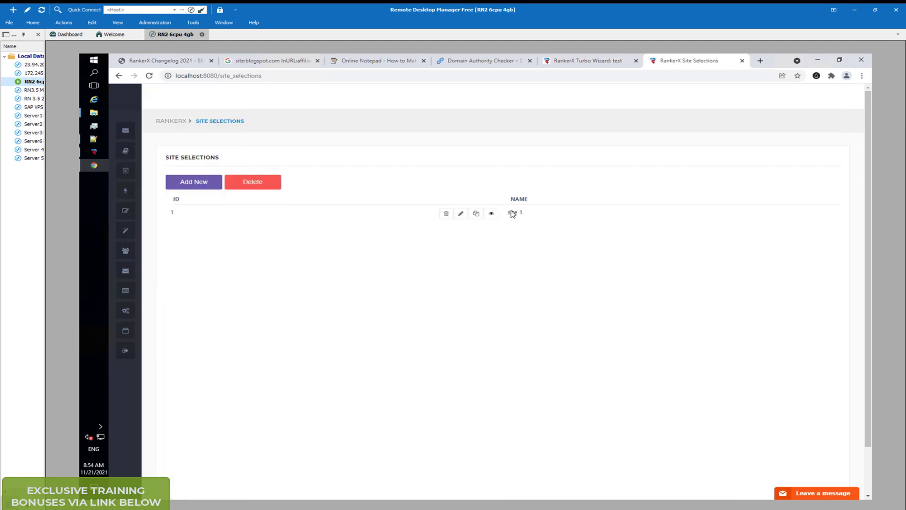
pyautogui.click(491, 215)
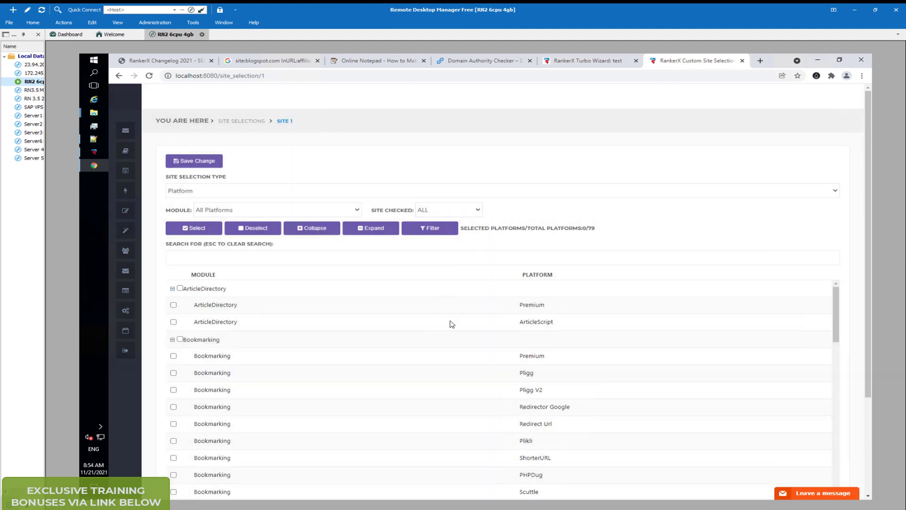
pyautogui.scroll(-3, 303, 376)
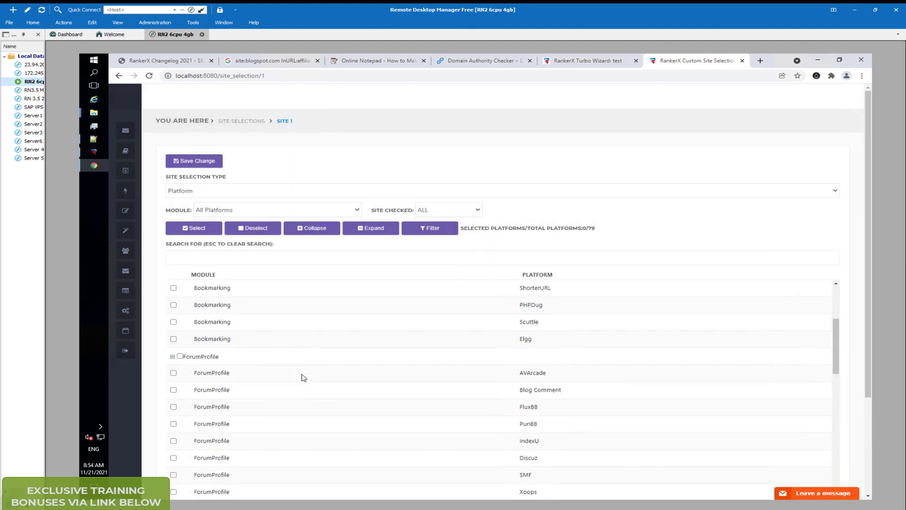
pyautogui.scroll(-5, 303, 376)
pyautogui.scroll(-5, 303, 374)
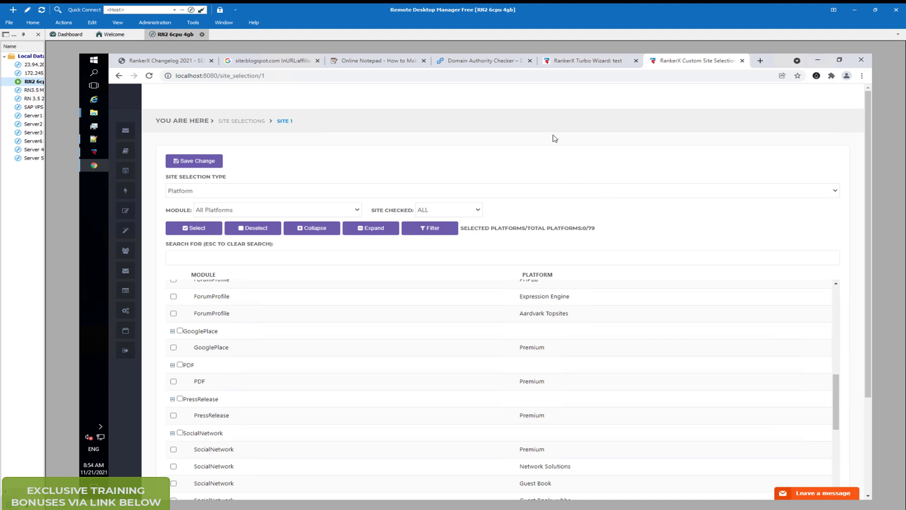
# - Show the published aNotepad note 'How to Make Money Online by using Affiliate Marketing' without the share popup
pyautogui.click(593, 65)
pyautogui.click(677, 64)
pyautogui.click(569, 64)
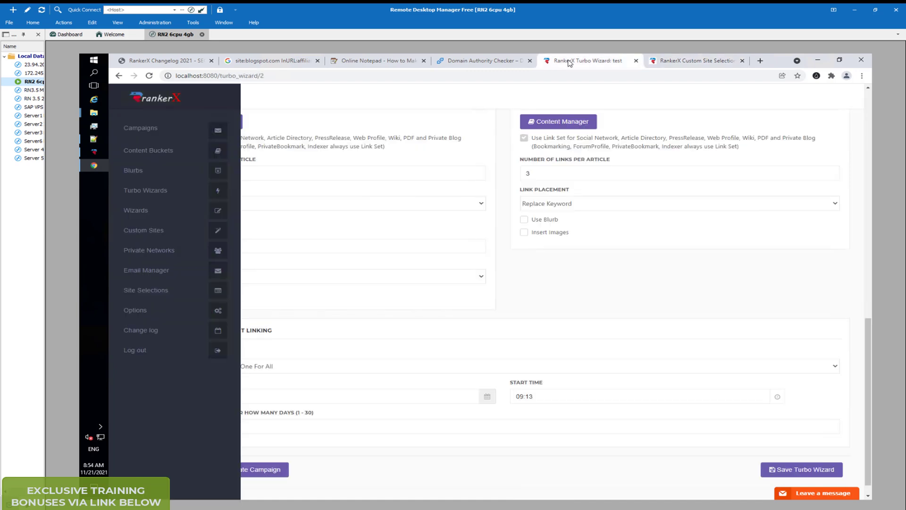
pyautogui.click(373, 64)
pyautogui.moveTo(237, 150)
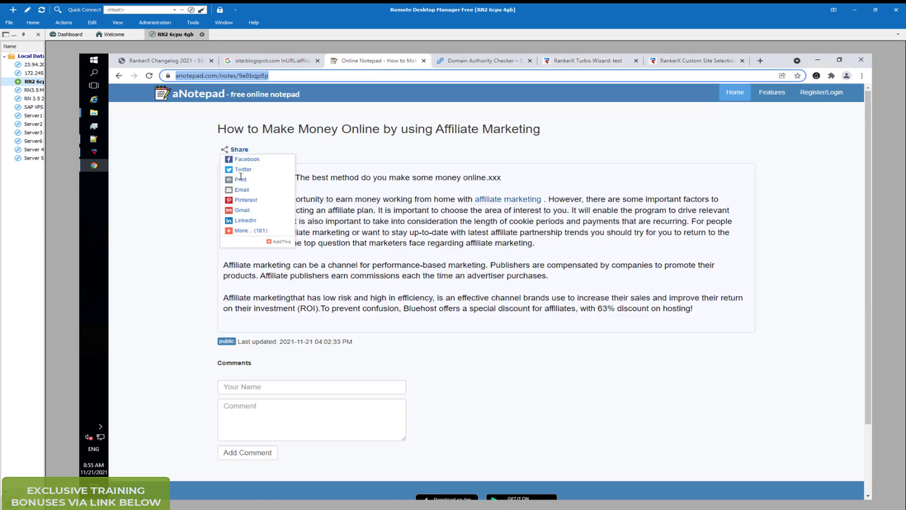
pyautogui.click(505, 231)
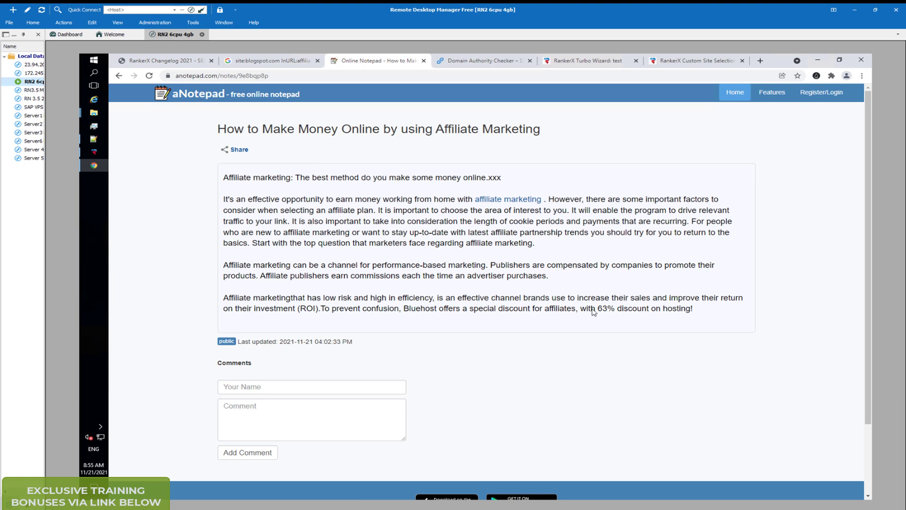
# - Review the Website Authority table showing the aNotepad note URL at DA 52, PA 35
pyautogui.click(458, 61)
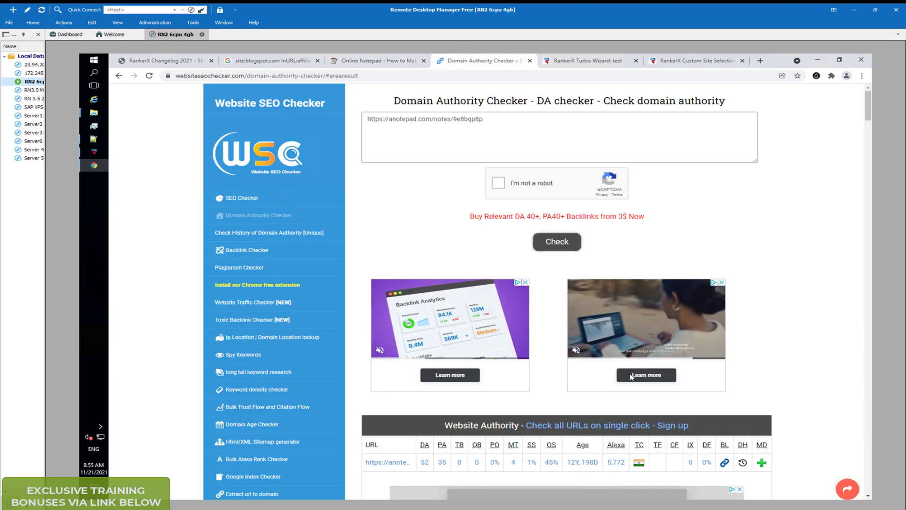
pyautogui.scroll(-2, 558, 368)
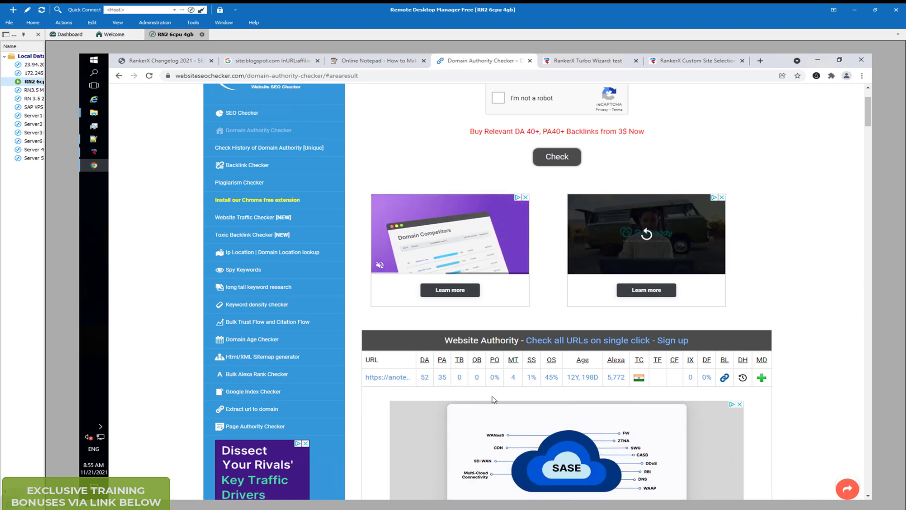
pyautogui.scroll(2, 492, 394)
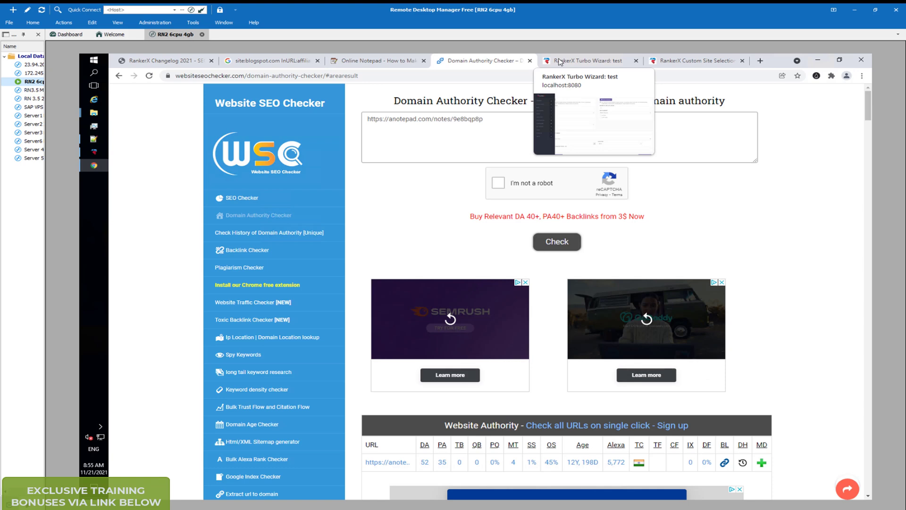
# - Return to the RankerX Changelog 2021 page listing updates down to version 1.4.3.6
pyautogui.click(559, 62)
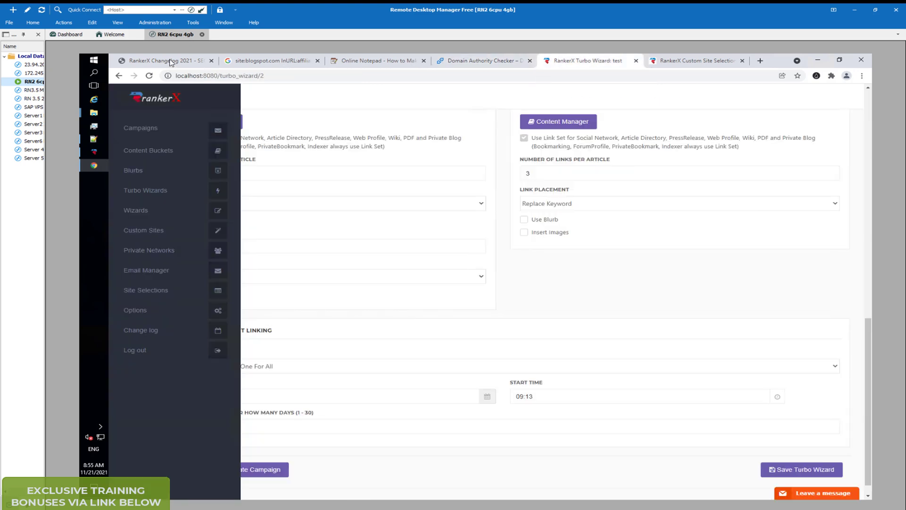
pyautogui.click(171, 63)
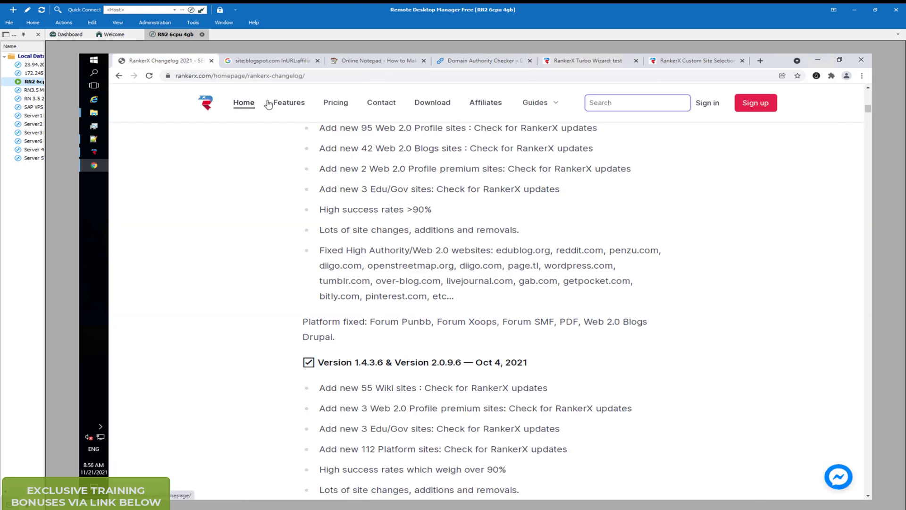